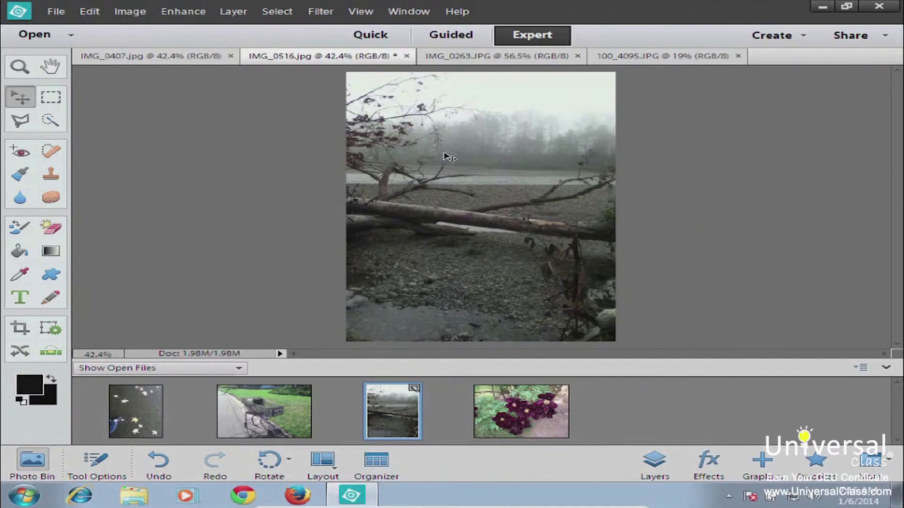
Display the Layers panel beside the photo, hiding it once and bringing it back.
{"action": "left_click", "coordinate": [403, 13]}
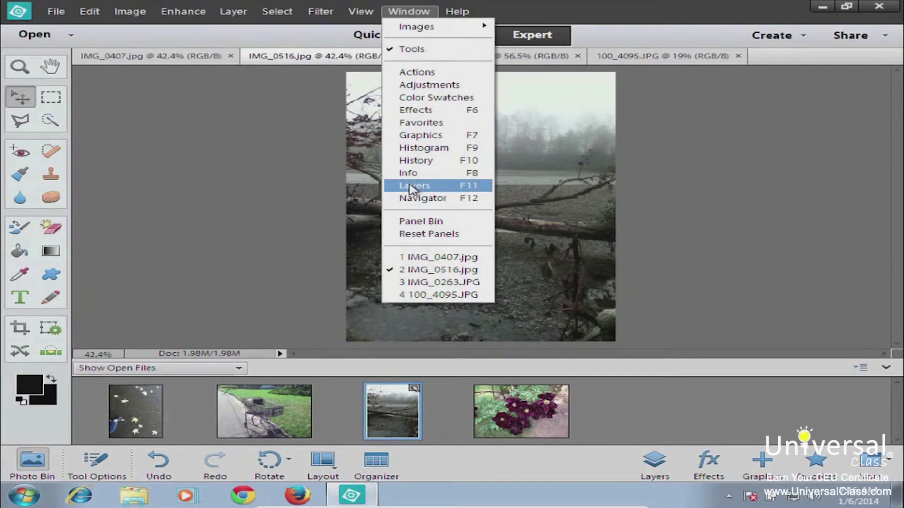
{"action": "left_click", "coordinate": [465, 192]}
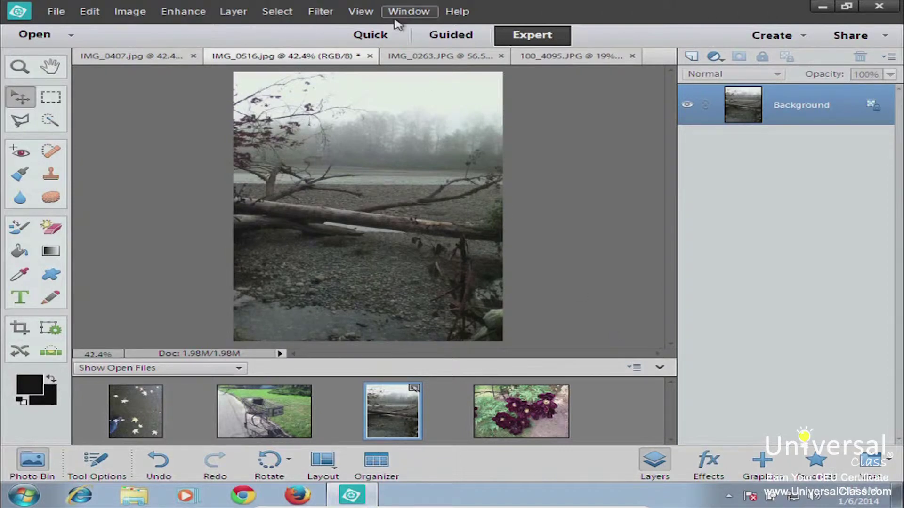
{"action": "left_click", "coordinate": [408, 11]}
{"action": "left_click", "coordinate": [417, 186]}
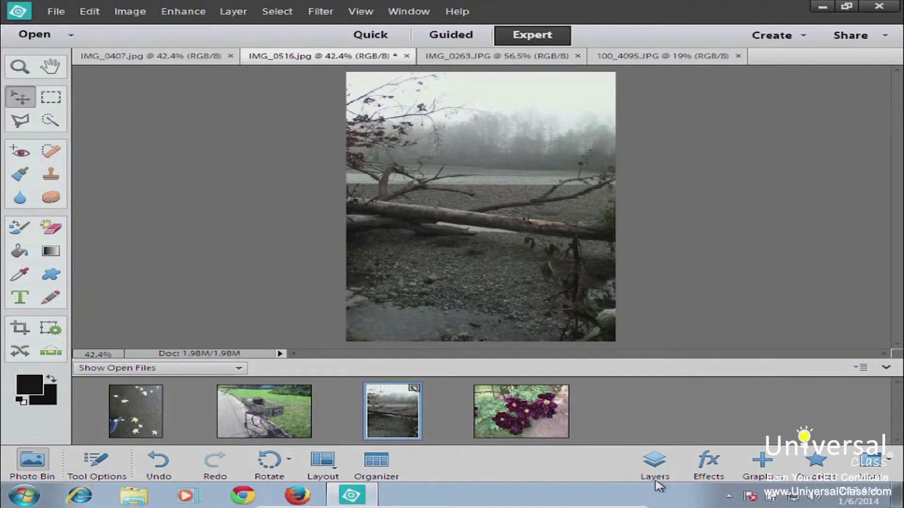
{"action": "left_click", "coordinate": [656, 464]}
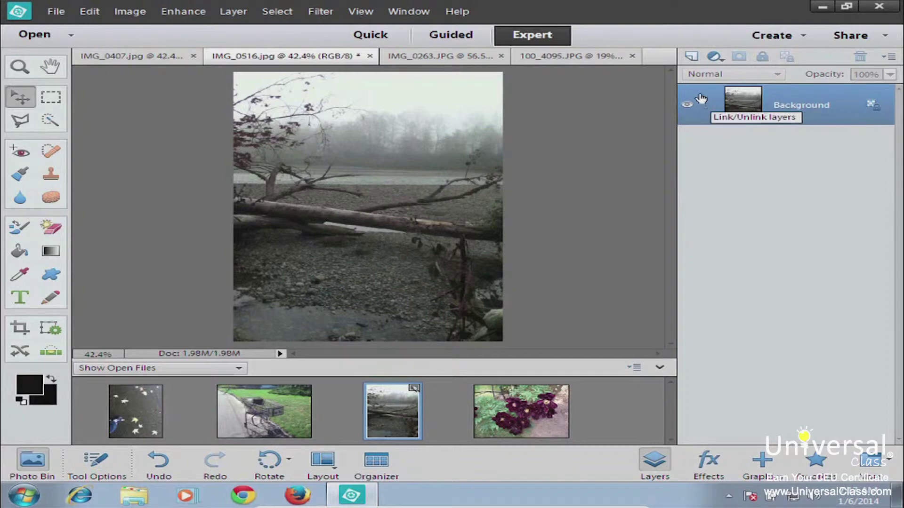
Add a blank layer above the Background and scribble a light green zigzag diagonally across the photo with the Brush tool.
{"action": "left_click", "coordinate": [690, 58]}
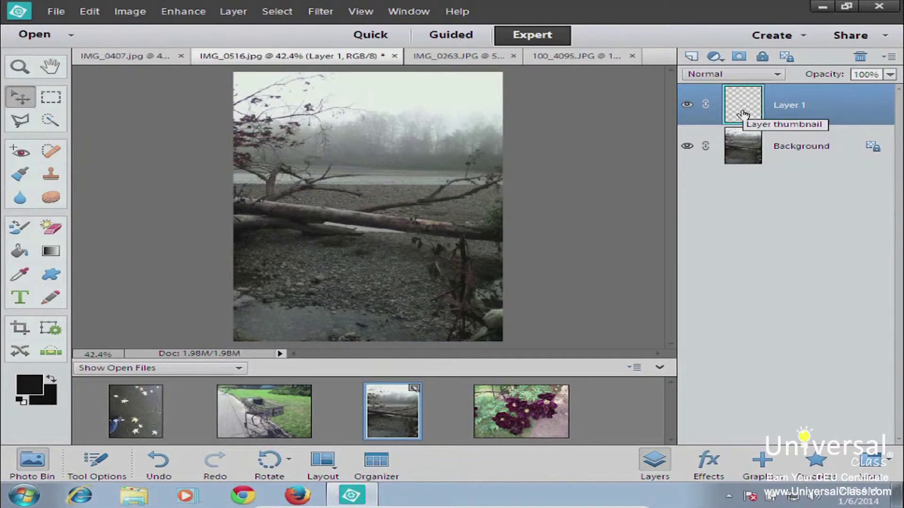
{"action": "left_click", "coordinate": [20, 231]}
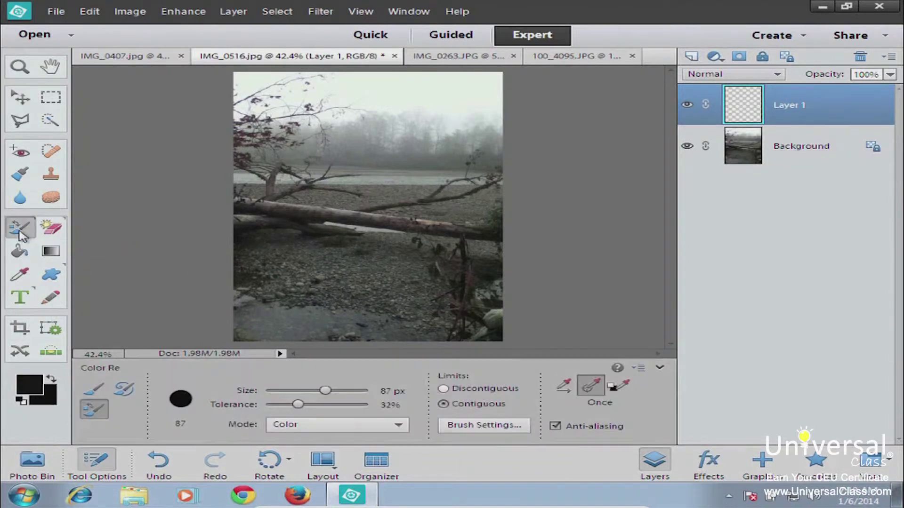
{"action": "left_click", "coordinate": [95, 391]}
{"action": "mouse_move", "coordinate": [257, 150]}
{"action": "left_mouse_down"}
{"action": "mouse_move", "coordinate": [357, 147]}
{"action": "mouse_move", "coordinate": [269, 175]}
{"action": "mouse_move", "coordinate": [416, 153]}
{"action": "mouse_move", "coordinate": [411, 238]}
{"action": "mouse_move", "coordinate": [391, 281]}
{"action": "mouse_move", "coordinate": [456, 251]}
{"action": "mouse_move", "coordinate": [479, 285]}
{"action": "mouse_move", "coordinate": [459, 314]}
{"action": "left_mouse_up"}
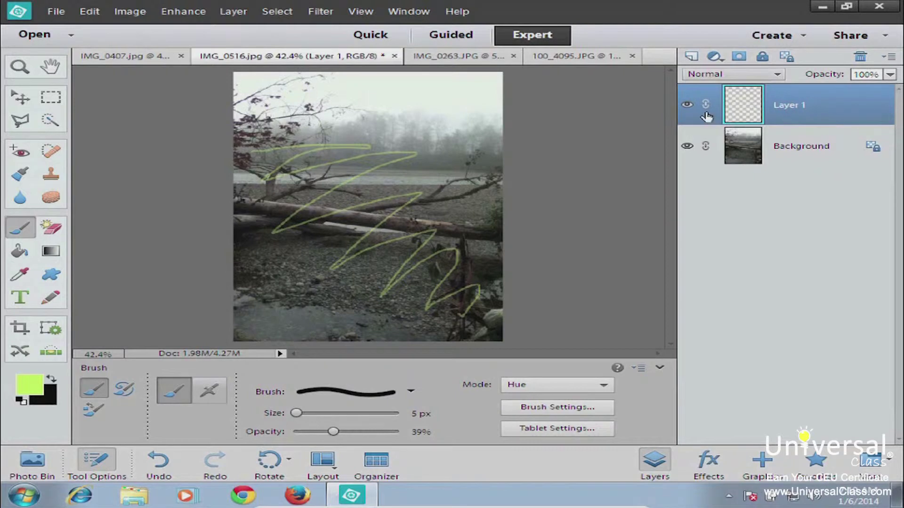
Switch the active layer from Background to Layer 1 and back to Background.
{"action": "left_click", "coordinate": [809, 146]}
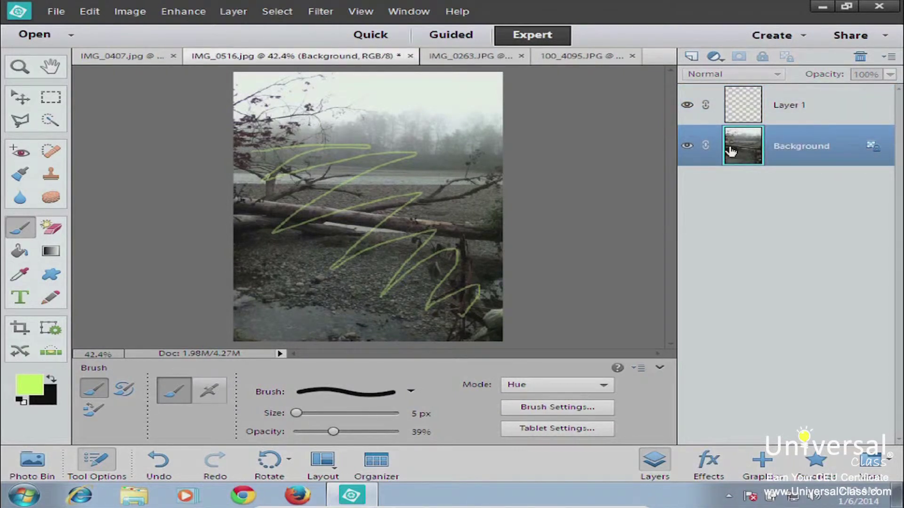
{"action": "left_click", "coordinate": [809, 119]}
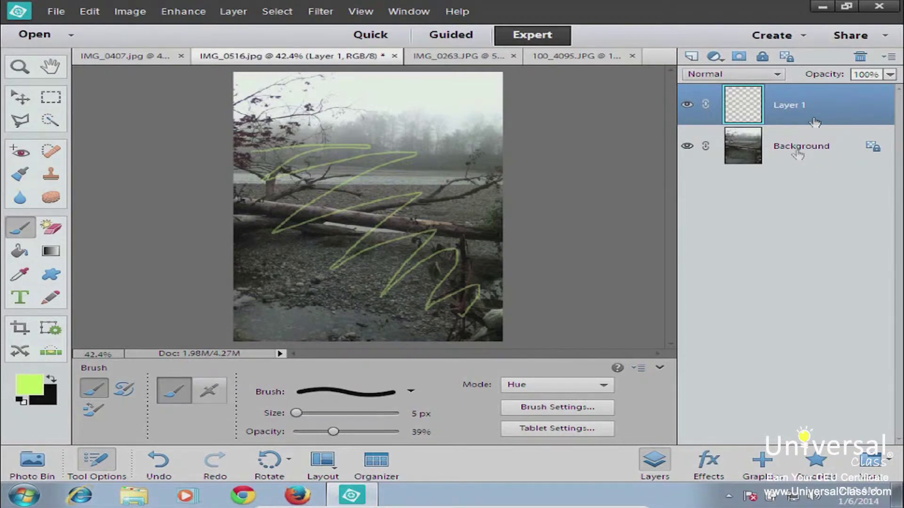
{"action": "left_click", "coordinate": [797, 151]}
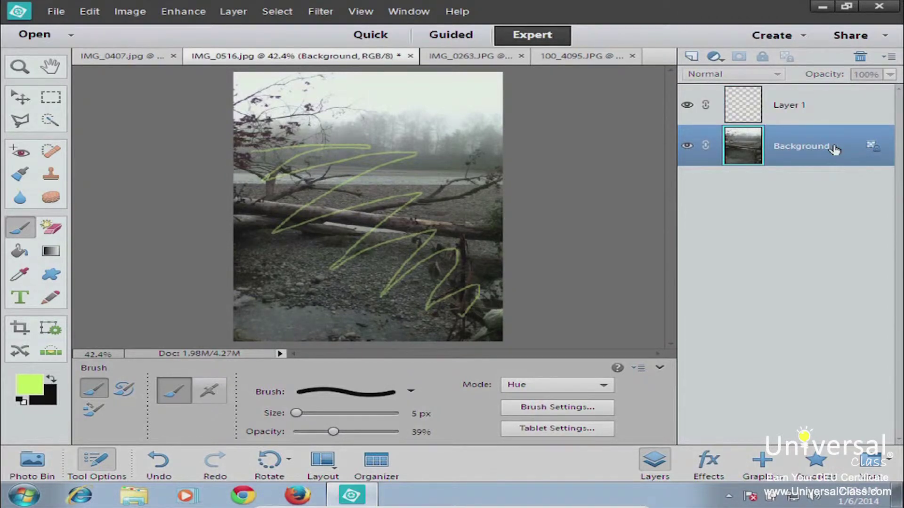
Hide and restore the Background layer, and do the same with Layer 1, to compare what each contains.
{"action": "left_click", "coordinate": [687, 148]}
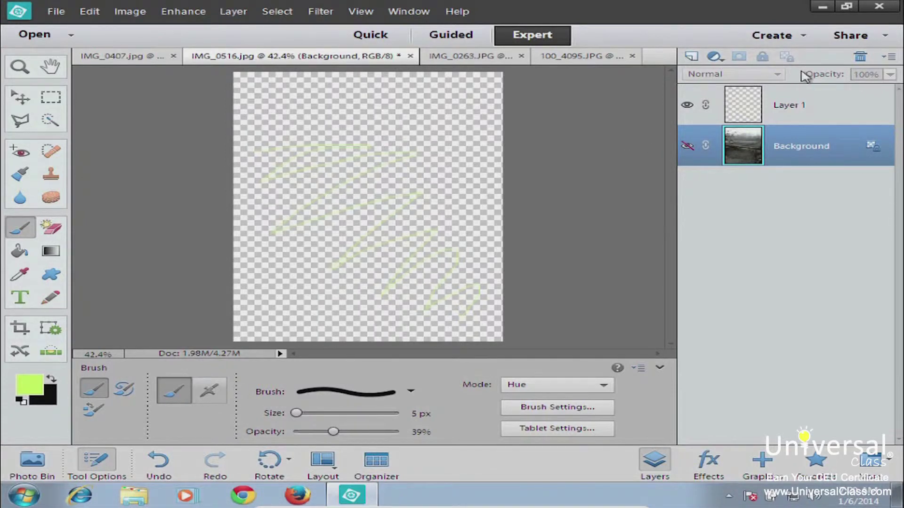
{"action": "left_click", "coordinate": [801, 114]}
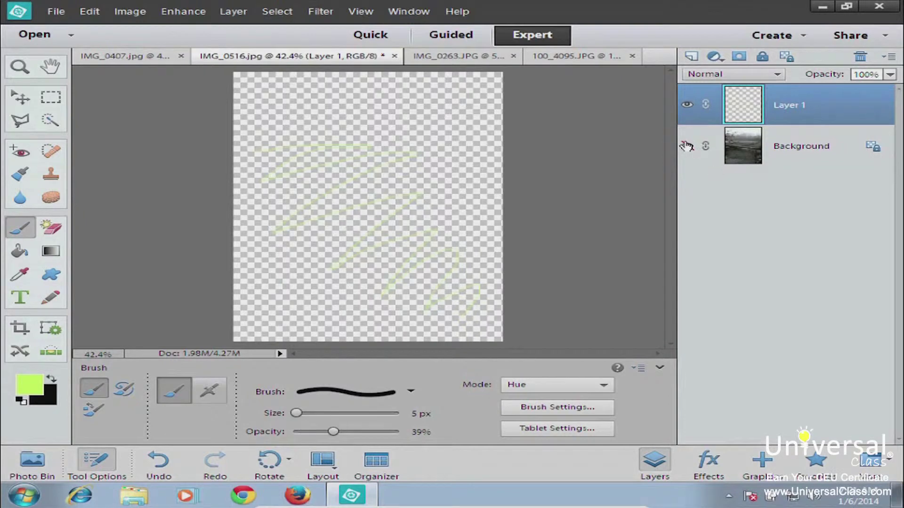
{"action": "left_click", "coordinate": [799, 155]}
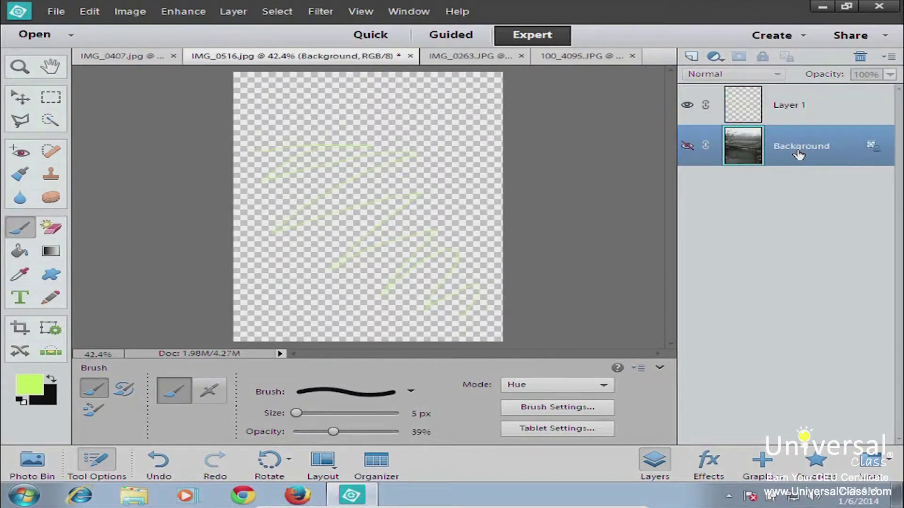
{"action": "left_click", "coordinate": [687, 146]}
{"action": "left_click", "coordinate": [791, 106]}
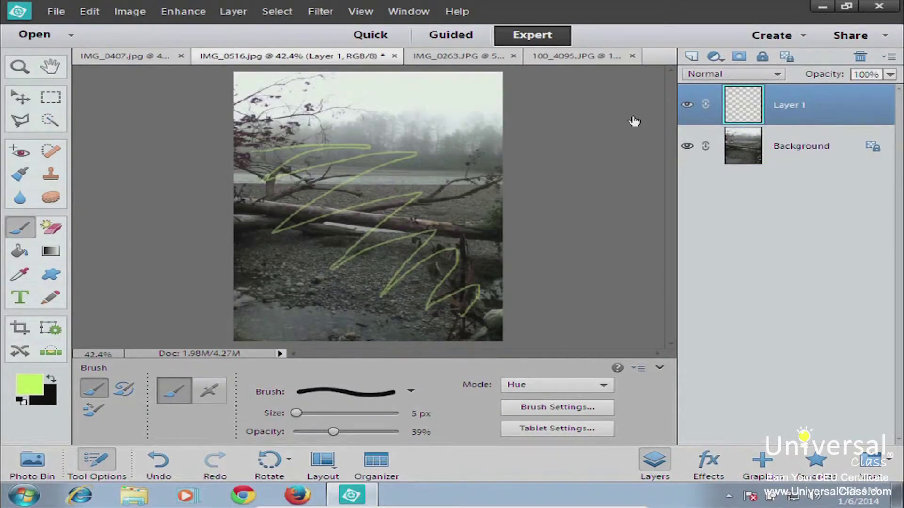
{"action": "left_click", "coordinate": [688, 107]}
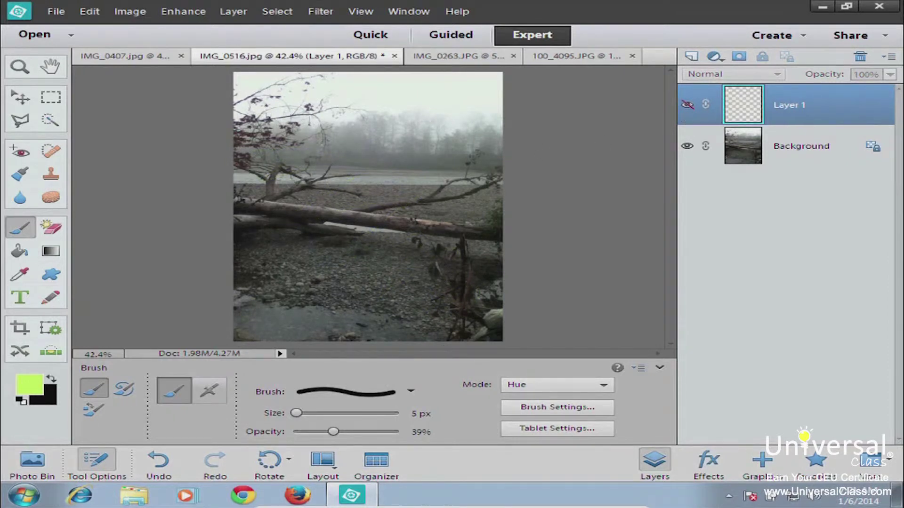
{"action": "left_click", "coordinate": [687, 106]}
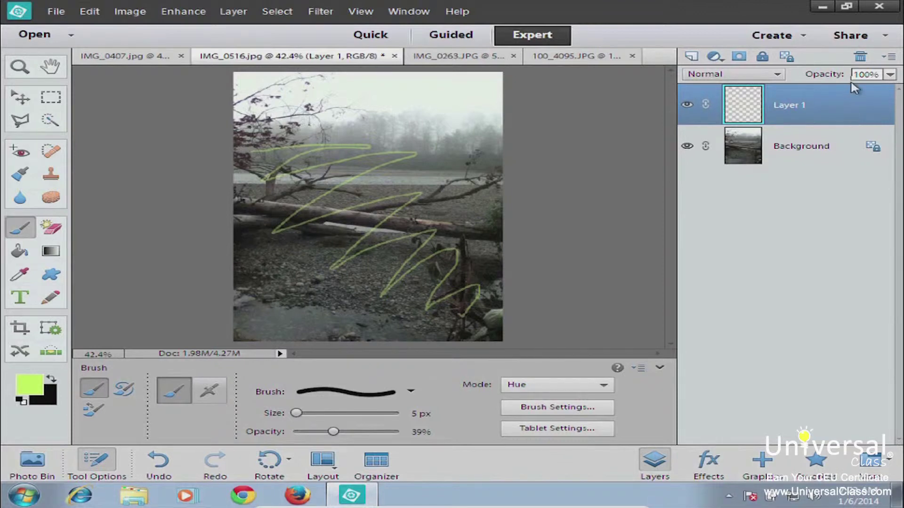
Delete Layer 1 with the green scribble from the image.
{"action": "left_click", "coordinate": [817, 141]}
{"action": "left_click", "coordinate": [812, 119]}
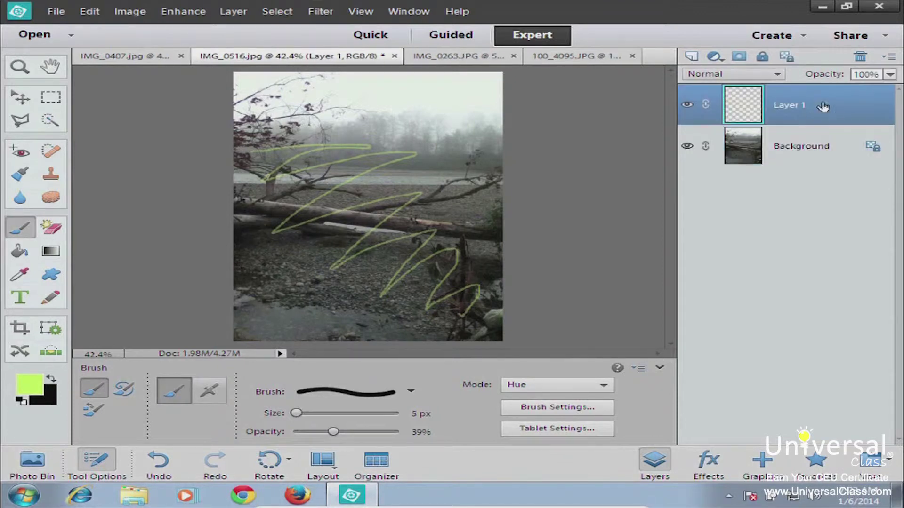
{"action": "left_click", "coordinate": [861, 59]}
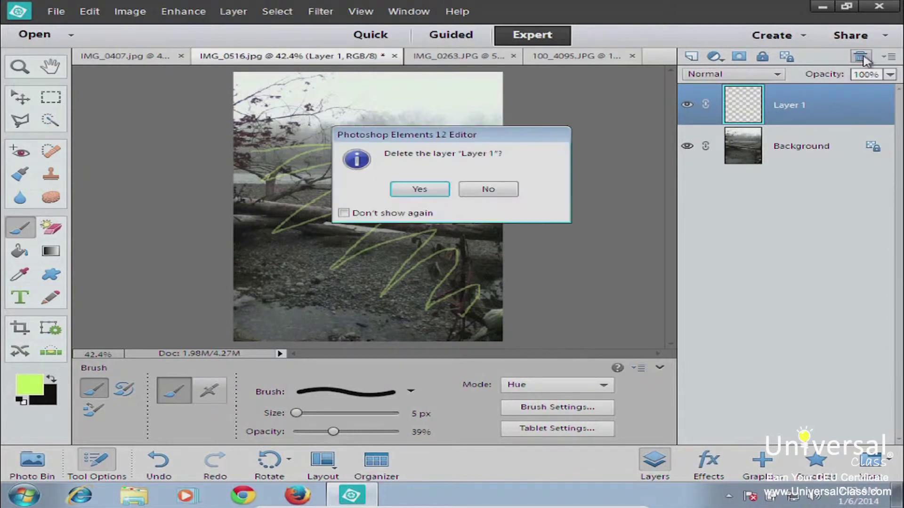
{"action": "left_click", "coordinate": [419, 190]}
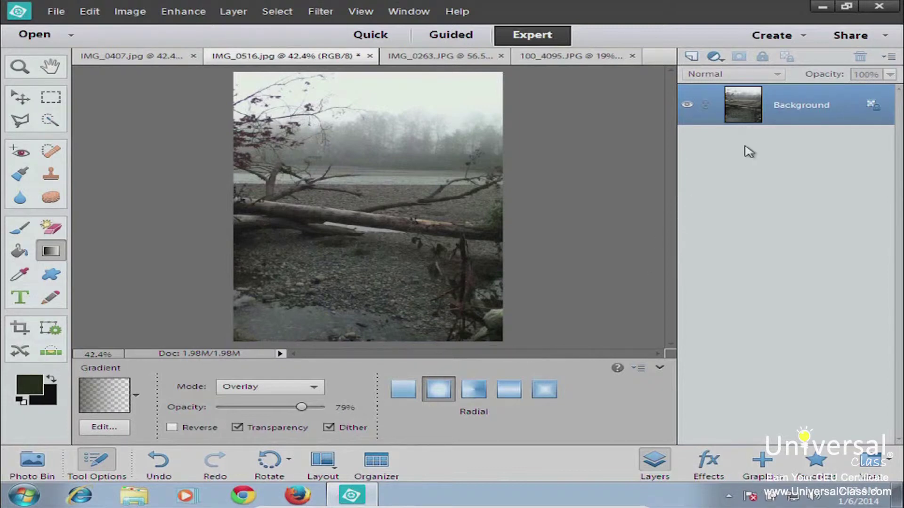
Add a blank layer renamed Trans above the Background, and delete that layer again.
{"action": "left_click", "coordinate": [692, 57]}
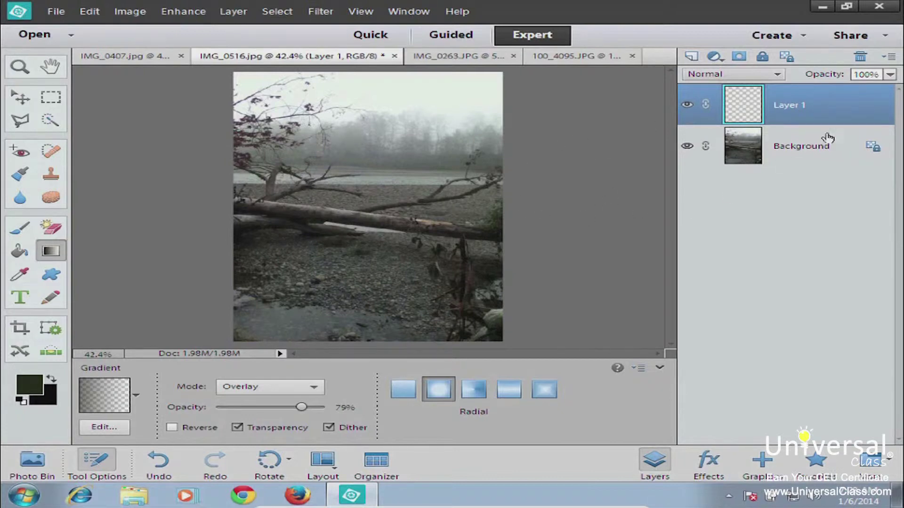
{"action": "double_click", "coordinate": [786, 107]}
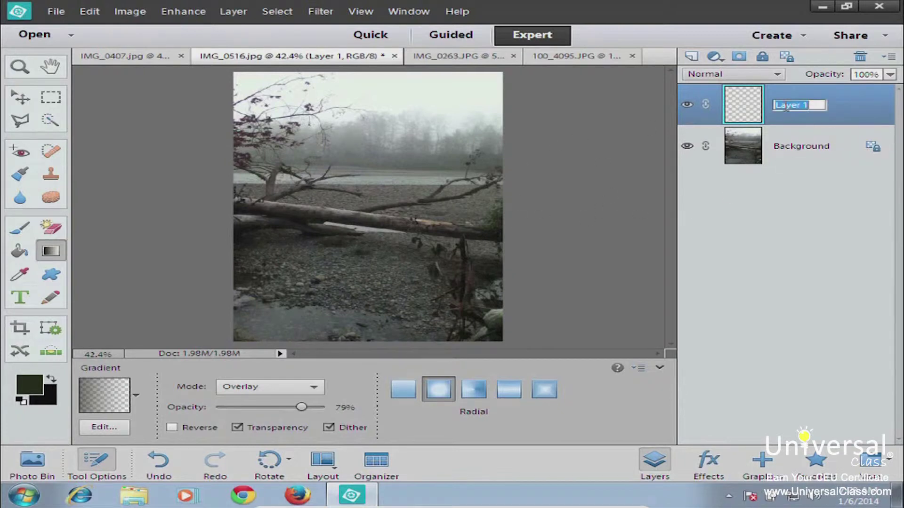
{"action": "left_click", "coordinate": [720, 106]}
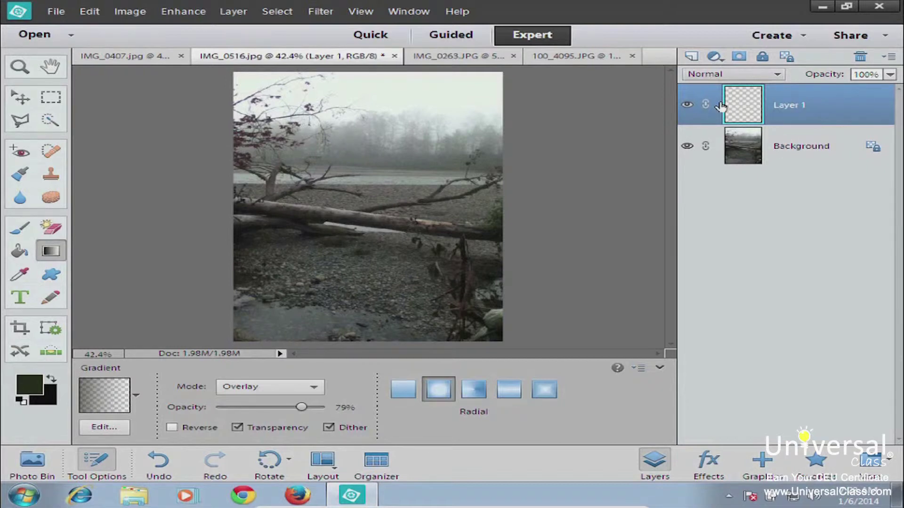
{"action": "double_click", "coordinate": [785, 106]}
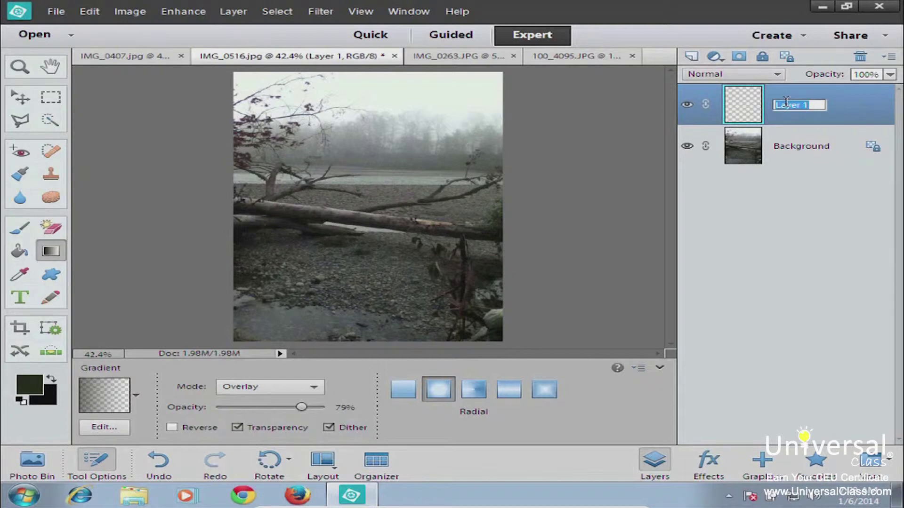
{"action": "type", "text": "Trans"}
{"action": "key", "text": "Return"}
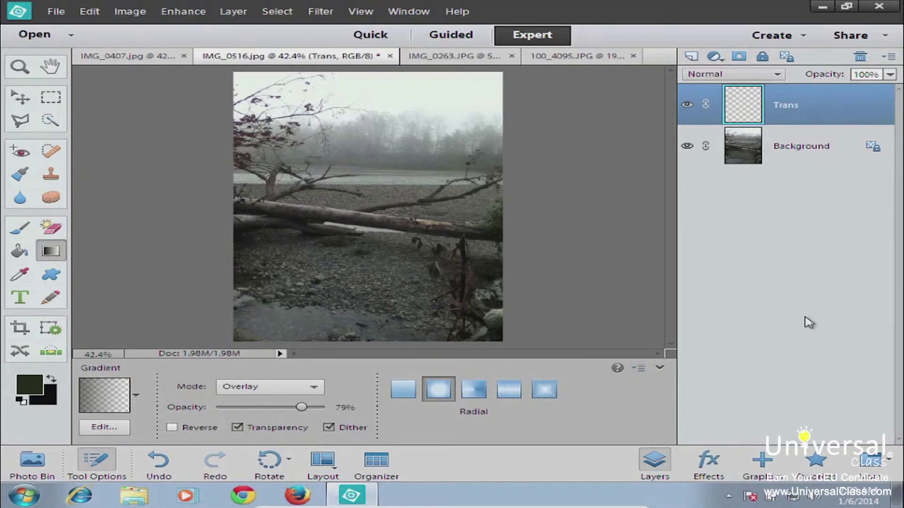
{"action": "key", "text": "Delete"}
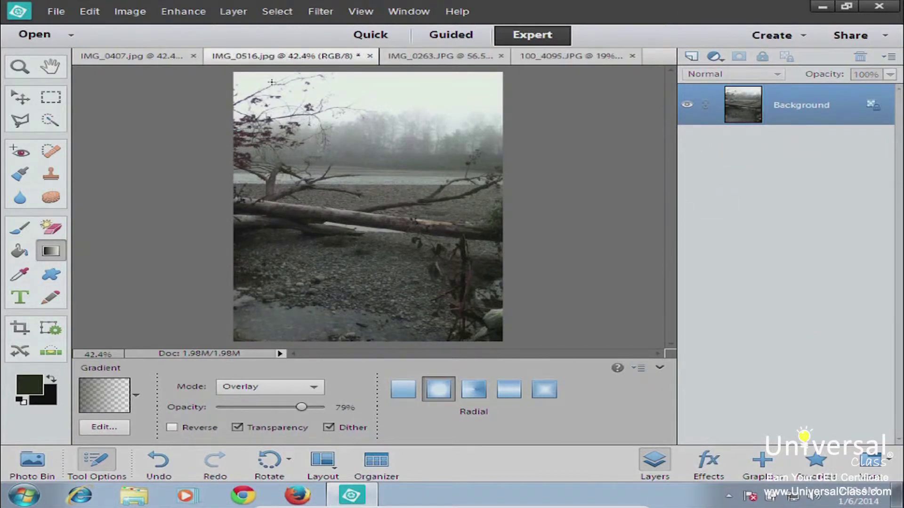
Create a new layer named Shear above the Background, with Normal mode and 100% opacity.
{"action": "left_click", "coordinate": [233, 12]}
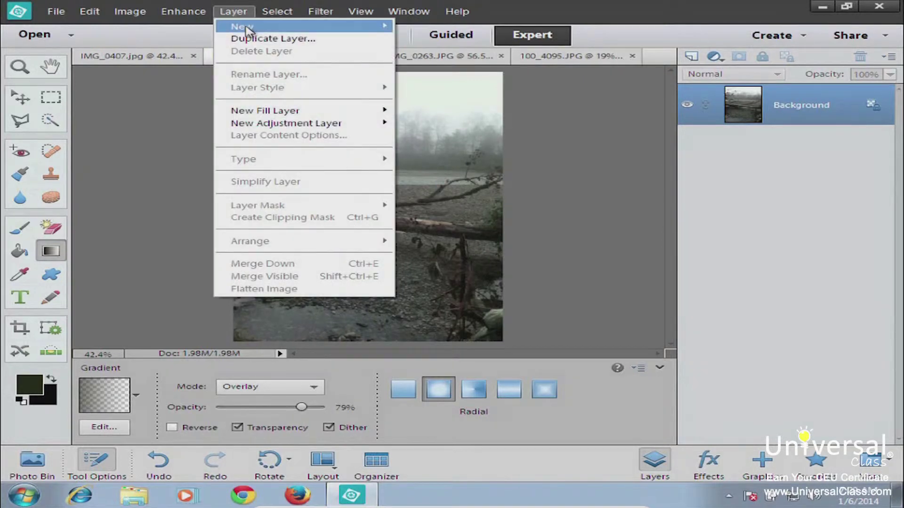
{"action": "mouse_move", "coordinate": [250, 30]}
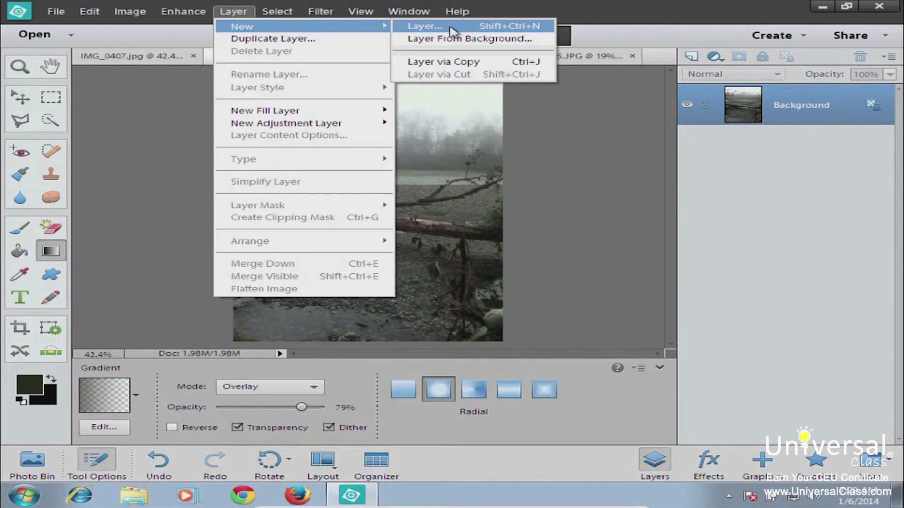
{"action": "left_click", "coordinate": [451, 29]}
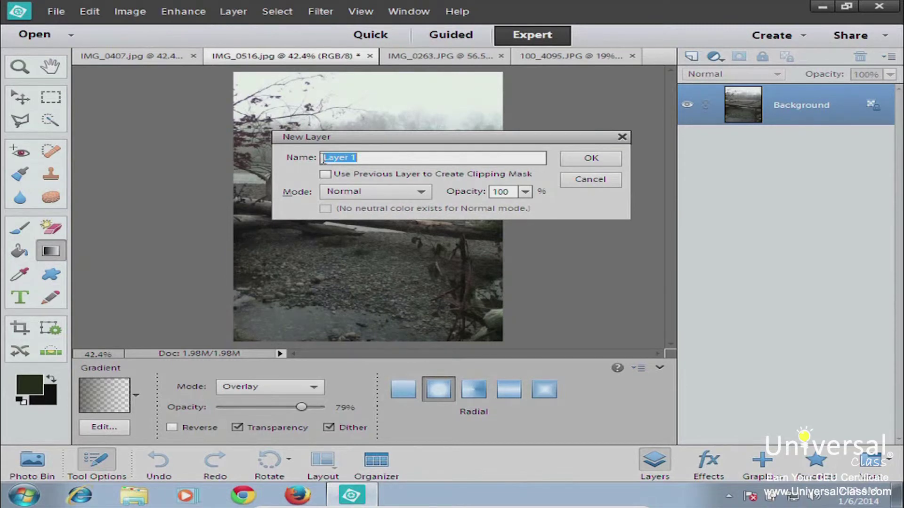
{"action": "type", "text": "Shear"}
{"action": "left_click", "coordinate": [592, 160]}
{"action": "left_click", "coordinate": [233, 11]}
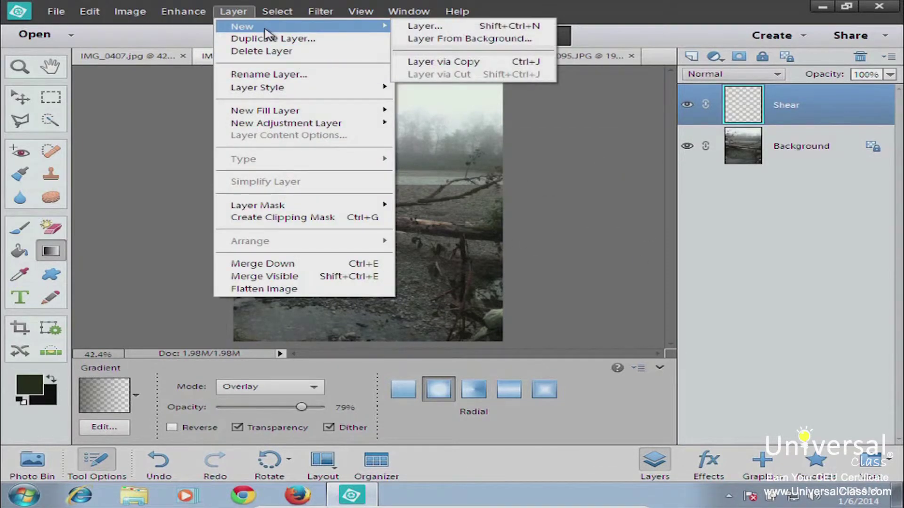
{"action": "left_click", "coordinate": [432, 41]}
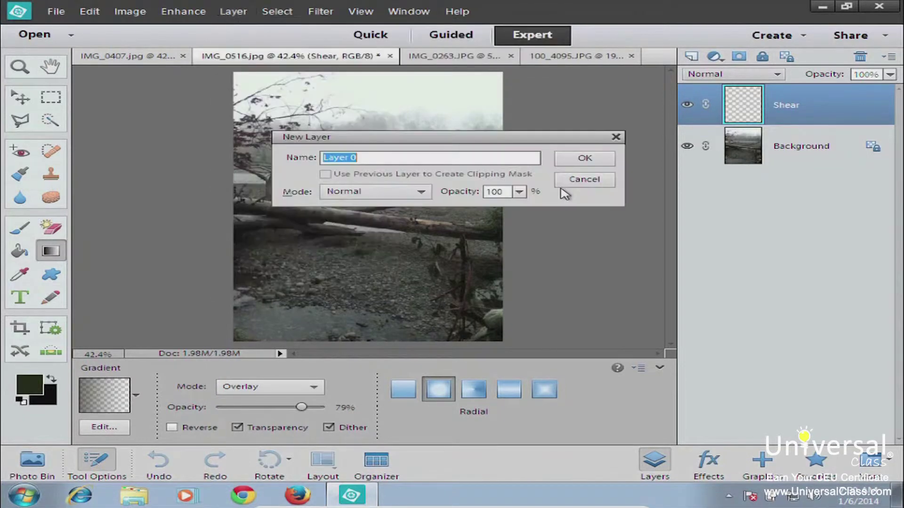
{"action": "left_click", "coordinate": [574, 185]}
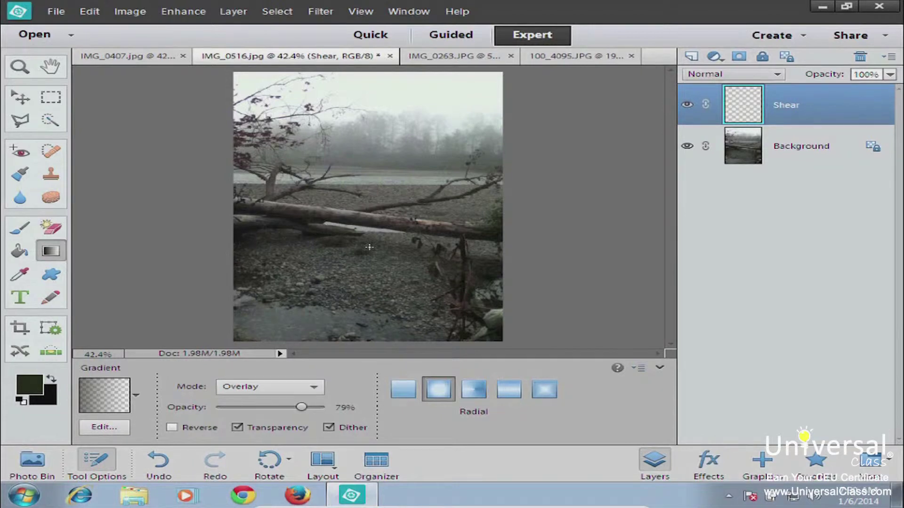
Convert the Background into a regular layer named Background Copy, with Normal mode and 100% opacity.
{"action": "left_click", "coordinate": [799, 157]}
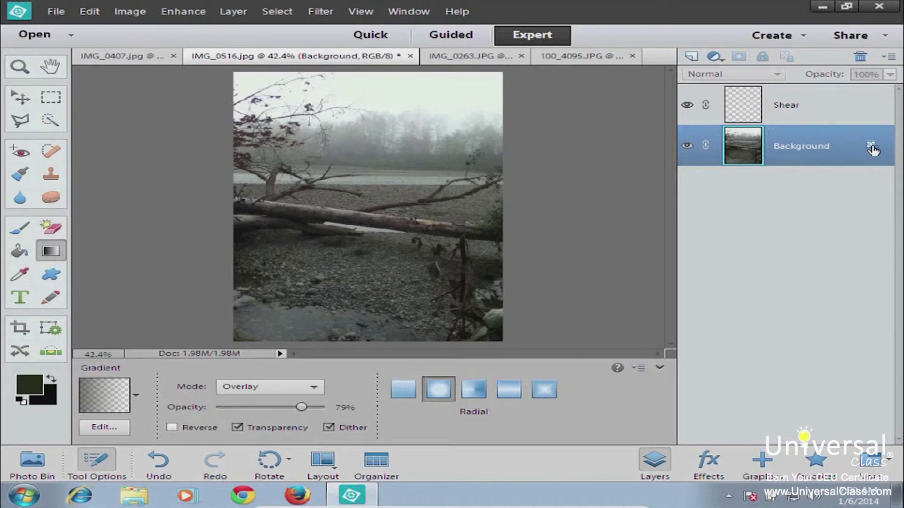
{"action": "mouse_move", "coordinate": [874, 151]}
{"action": "key", "text": "a"}
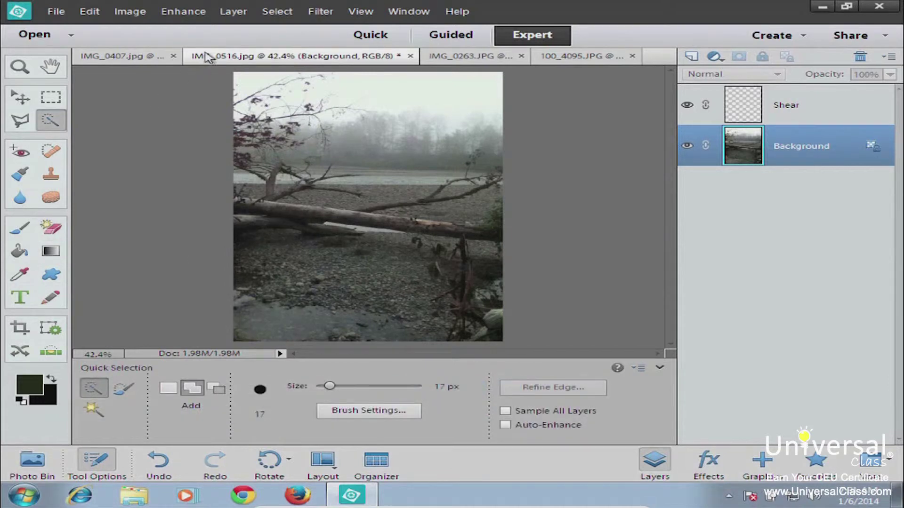
{"action": "left_click", "coordinate": [247, 17]}
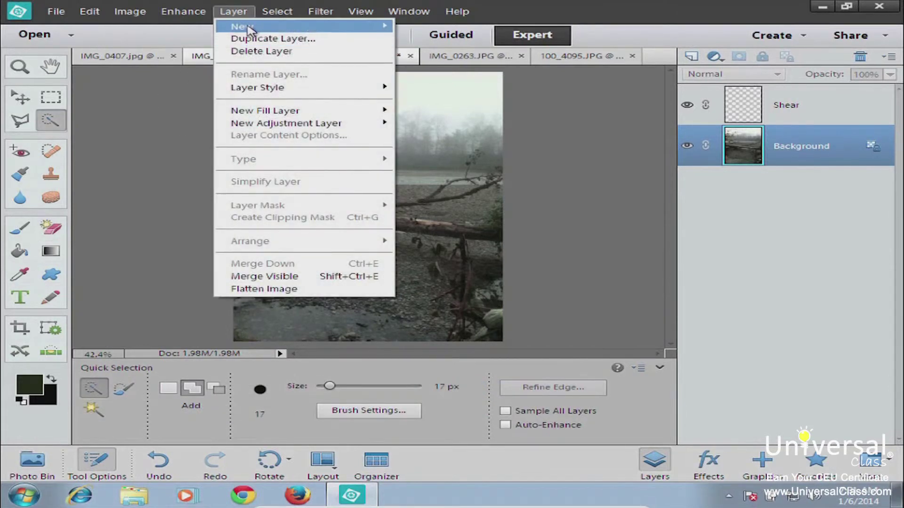
{"action": "mouse_move", "coordinate": [242, 27]}
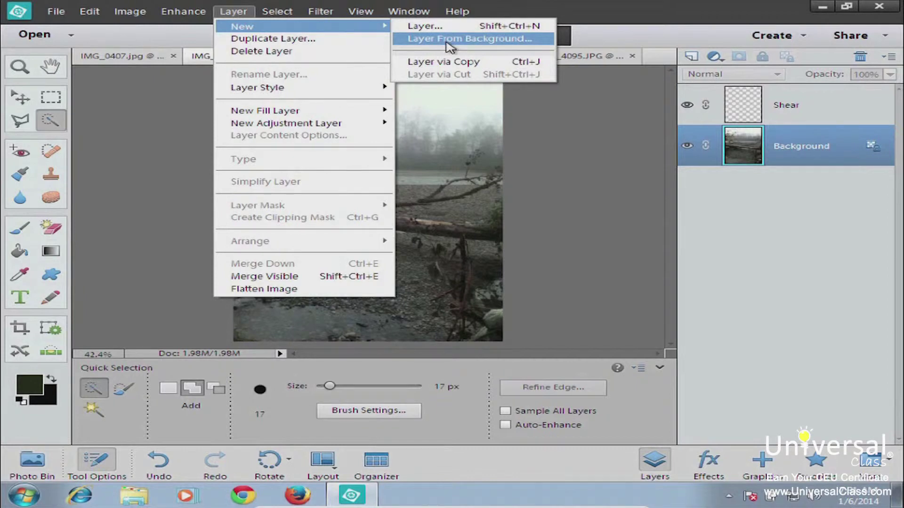
{"action": "left_click", "coordinate": [447, 41]}
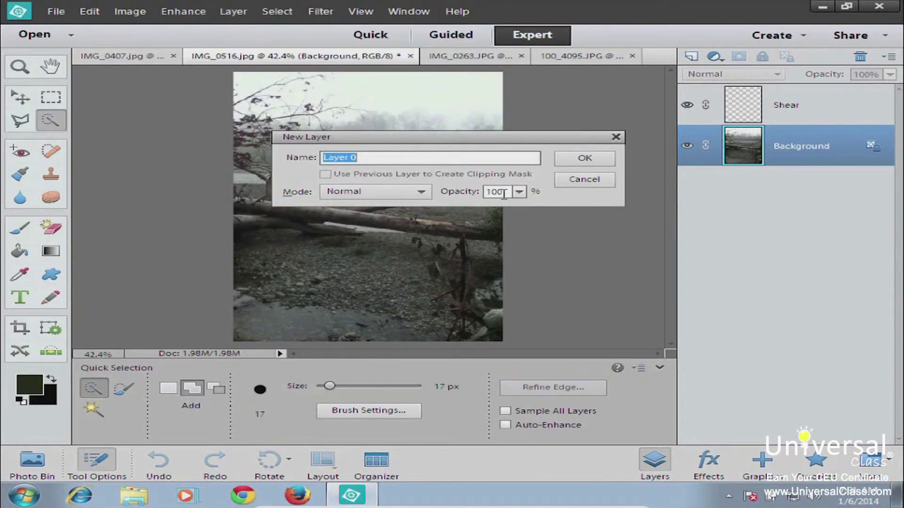
{"action": "type", "text": "Background "}
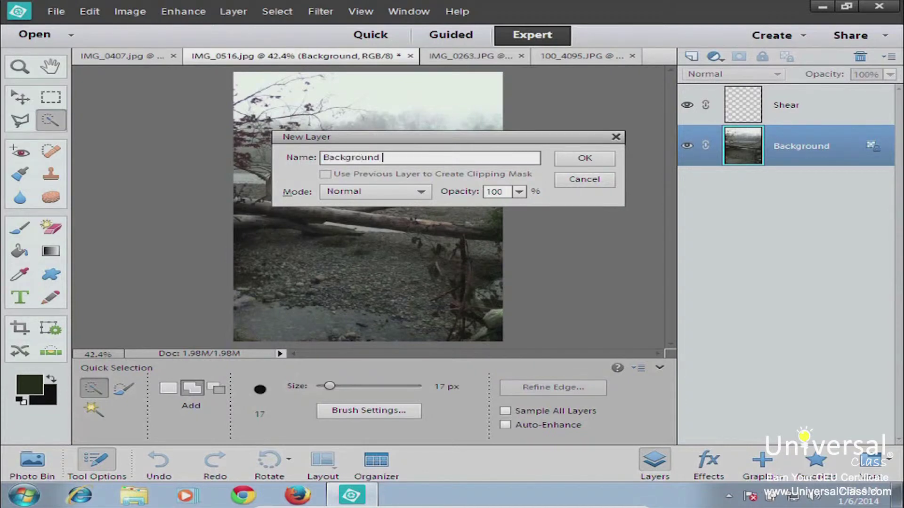
{"action": "type", "text": "Copy"}
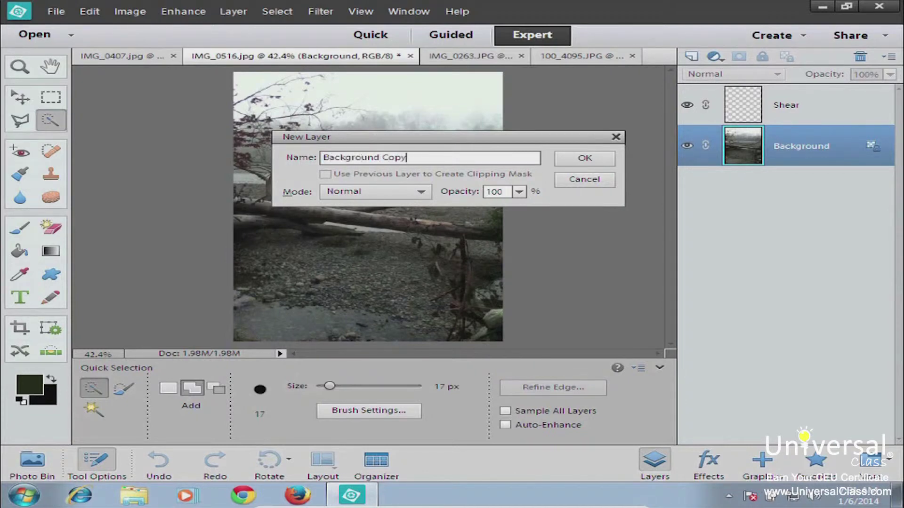
{"action": "left_click", "coordinate": [589, 160]}
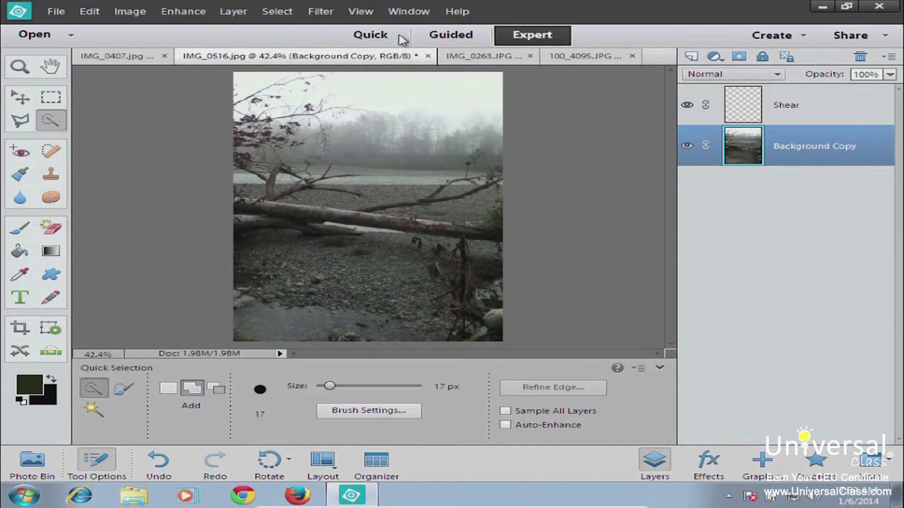
Duplicate the Background Copy layer within the same document as Background Copy 2, and delete that duplicate again.
{"action": "left_click", "coordinate": [233, 11]}
{"action": "mouse_move", "coordinate": [357, 26]}
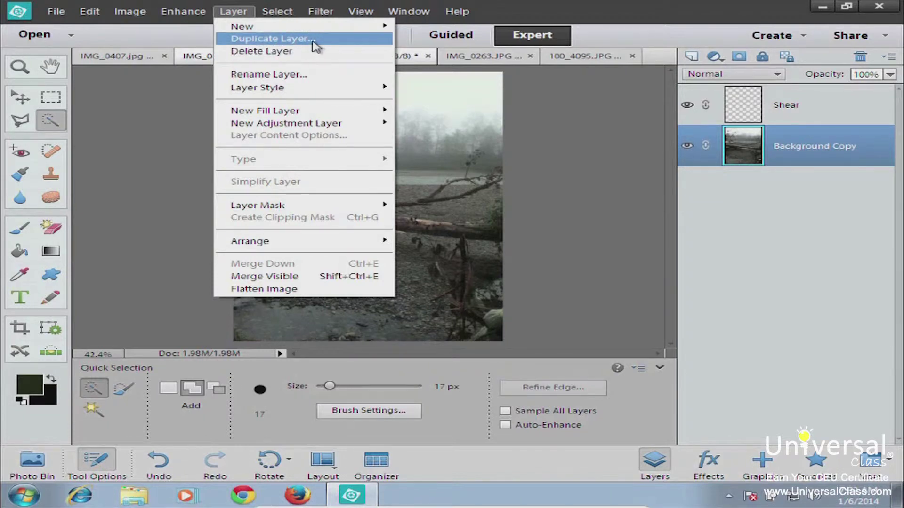
{"action": "left_click", "coordinate": [314, 45]}
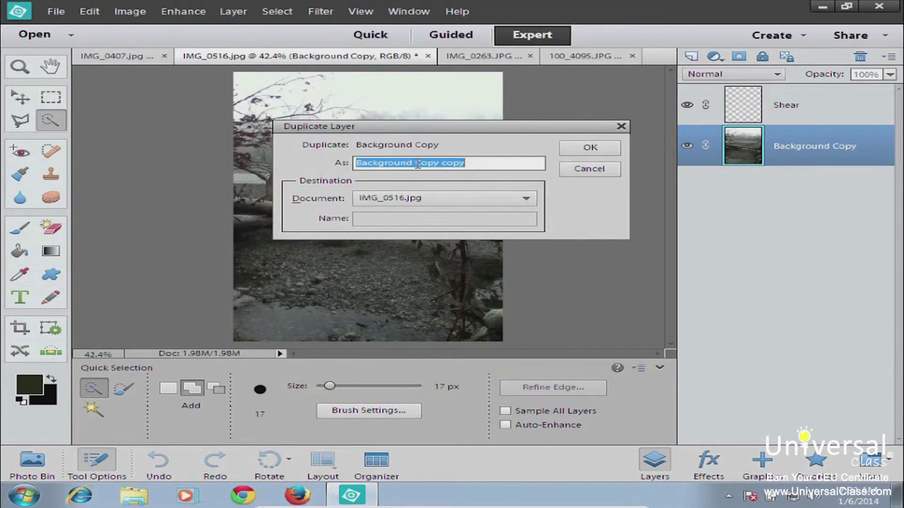
{"action": "double_click", "coordinate": [445, 164]}
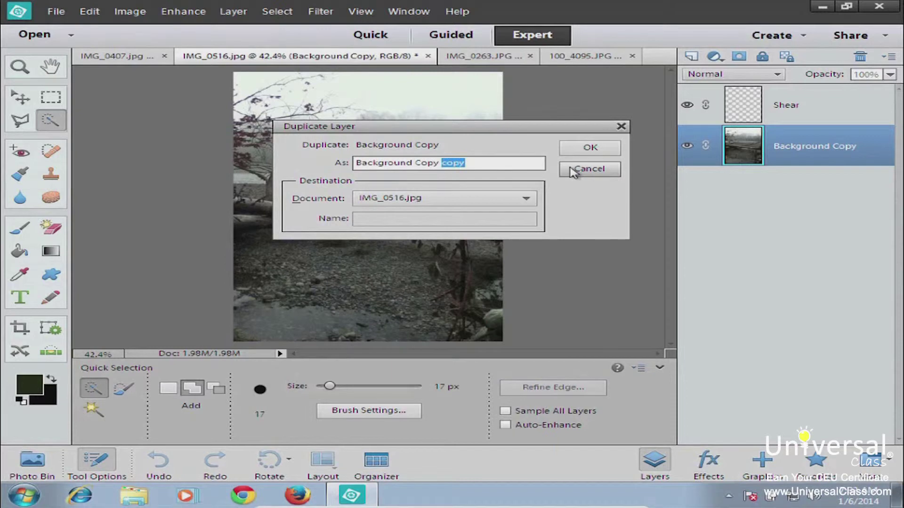
{"action": "type", "text": "2"}
{"action": "key", "text": "Return"}
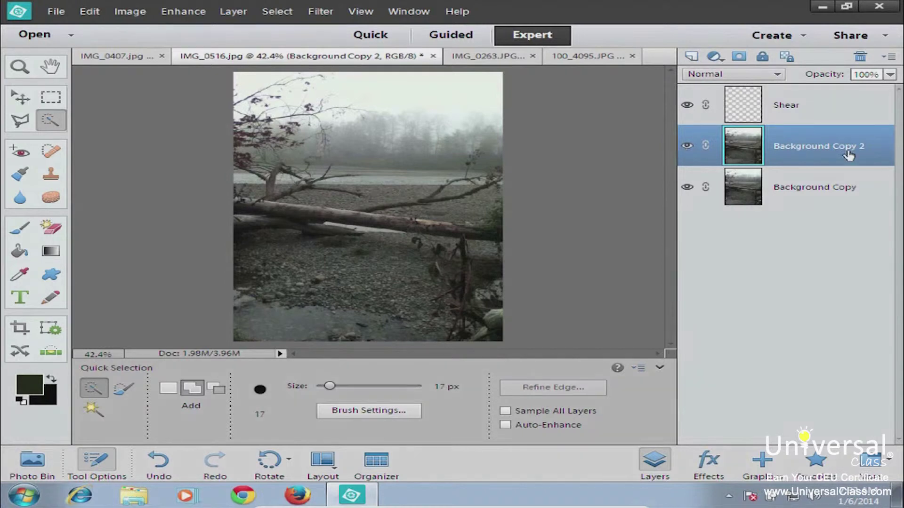
{"action": "left_click", "coordinate": [860, 56]}
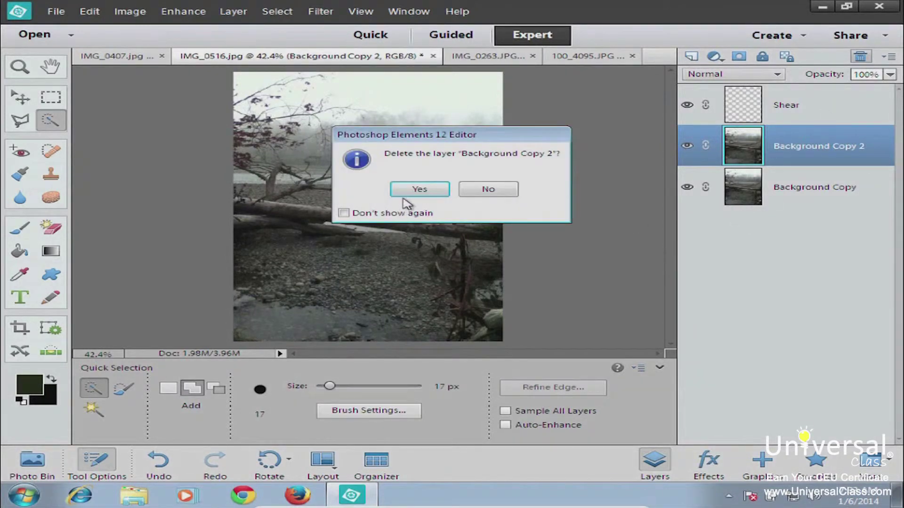
{"action": "left_click", "coordinate": [418, 189]}
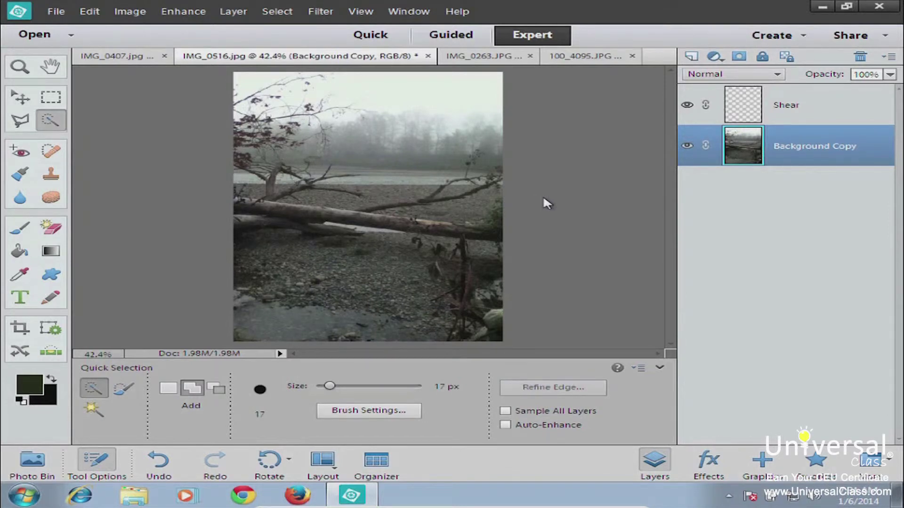
Delete the empty Shear layer from the image.
{"action": "left_click", "coordinate": [831, 117]}
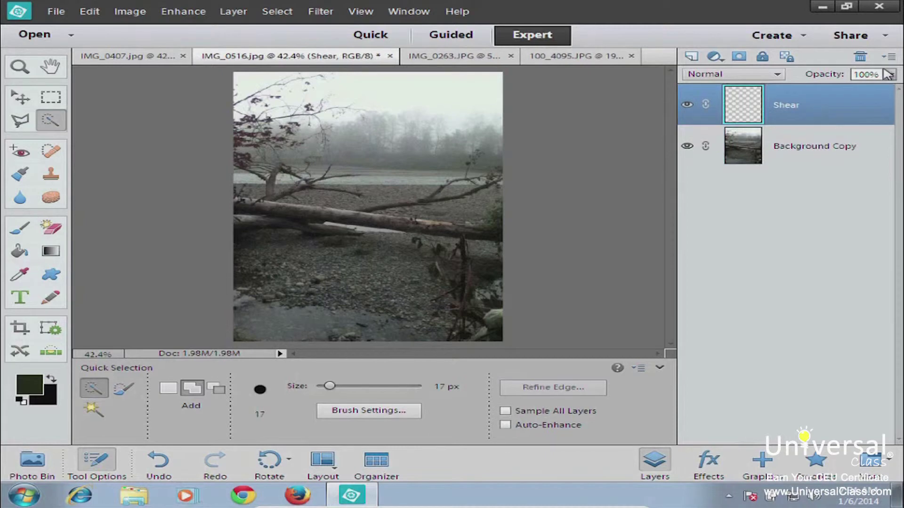
{"action": "left_click", "coordinate": [861, 58]}
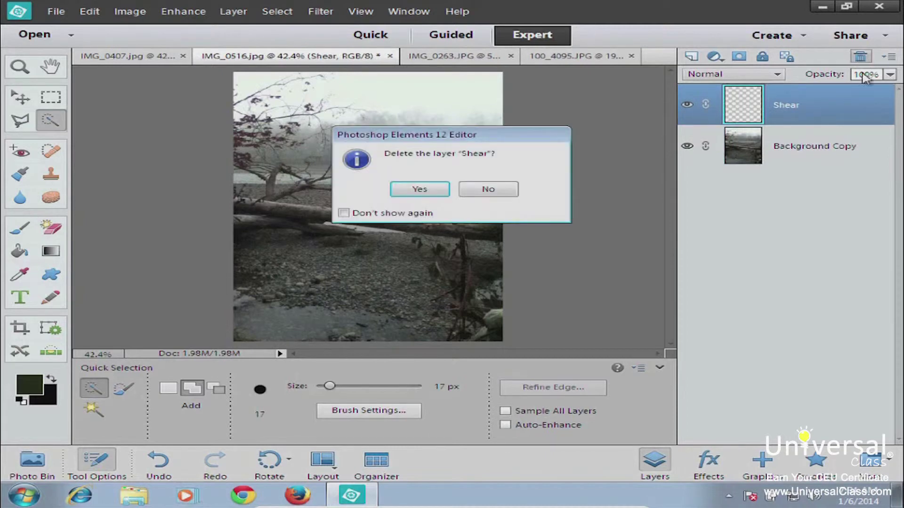
{"action": "left_click", "coordinate": [409, 189]}
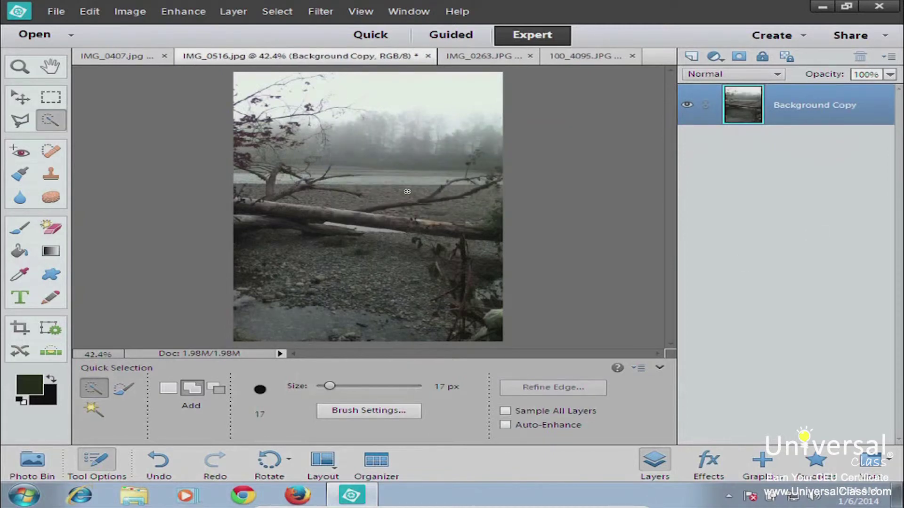
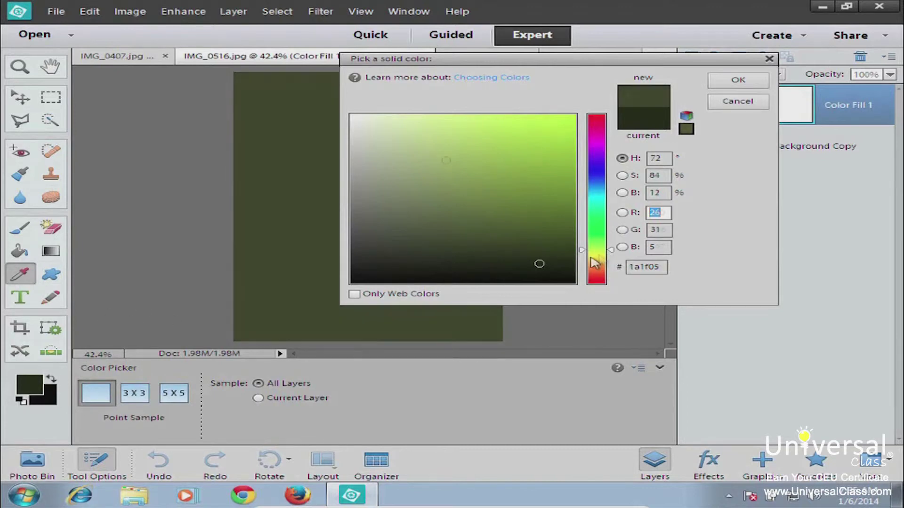
Set the solid colour of the fill layer above the photo to orange, #f8bc2c.
{"action": "left_click", "coordinate": [600, 264]}
{"action": "left_click", "coordinate": [601, 265]}
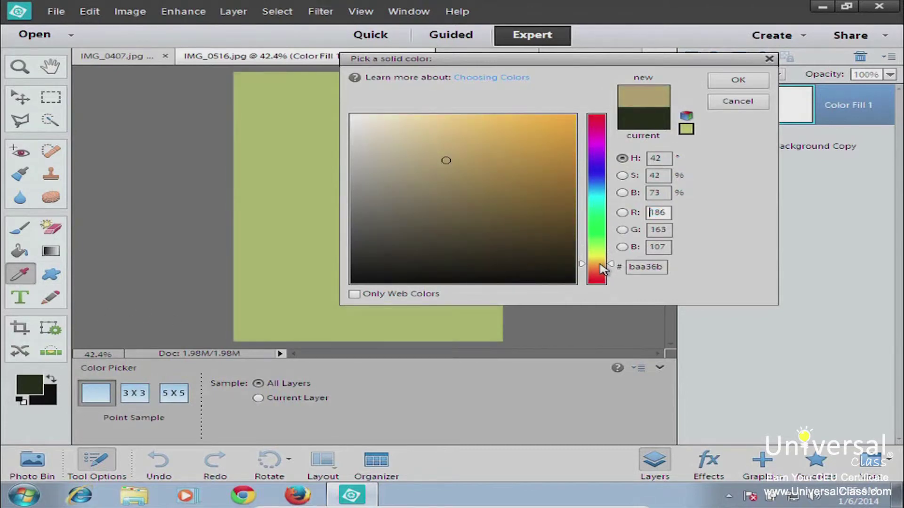
{"action": "left_click_drag", "start_coordinate": [487, 125], "coordinate": [536, 120]}
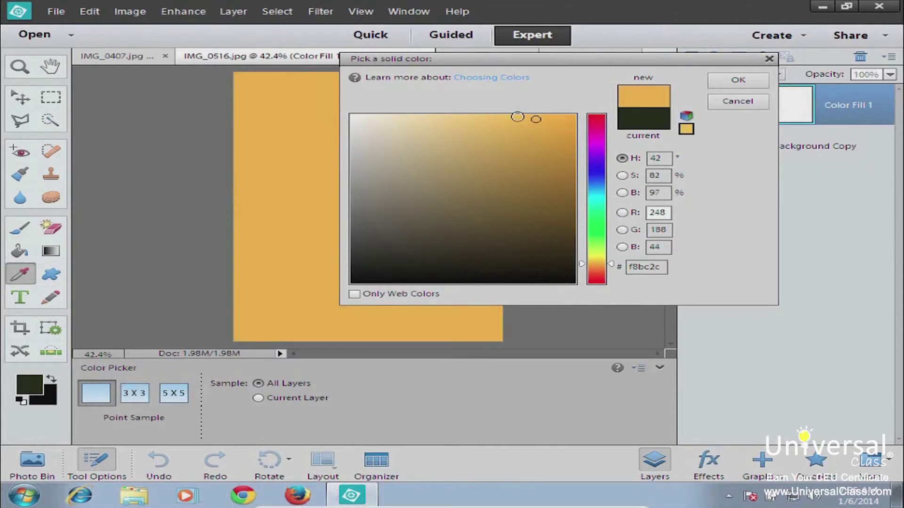
{"action": "left_click", "coordinate": [716, 89]}
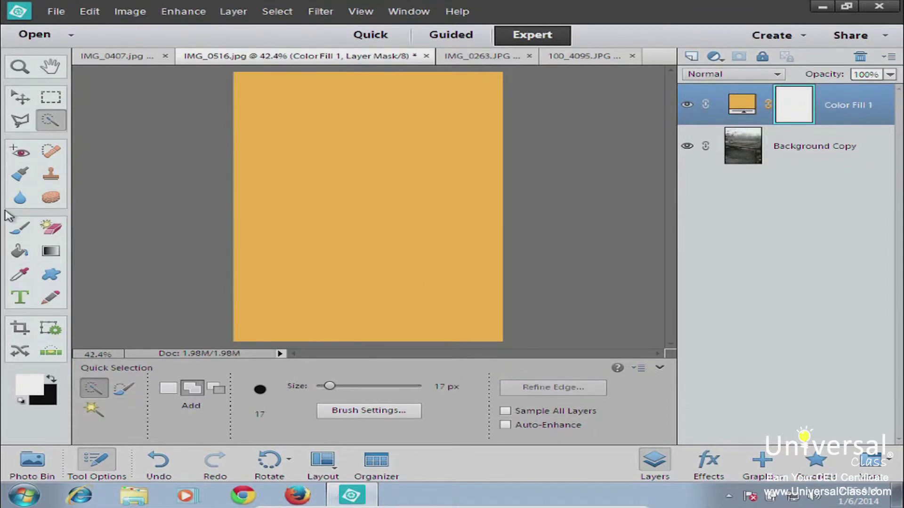
Activate the Brush tool and set the orange fill layer's blending mode to Screen.
{"action": "left_click", "coordinate": [19, 231]}
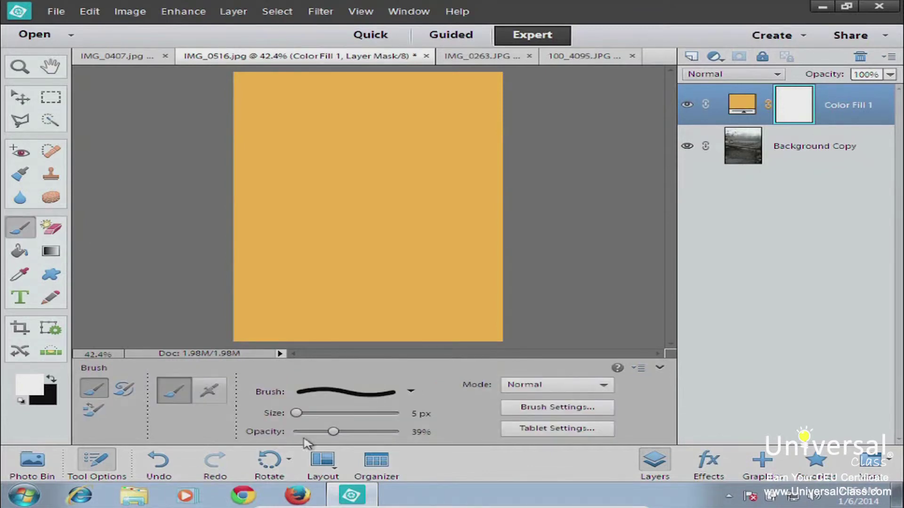
{"action": "left_click", "coordinate": [528, 387]}
{"action": "scroll", "coordinate": [528, 389], "scroll_direction": "down", "scroll_amount": 1}
{"action": "left_click", "coordinate": [528, 387]}
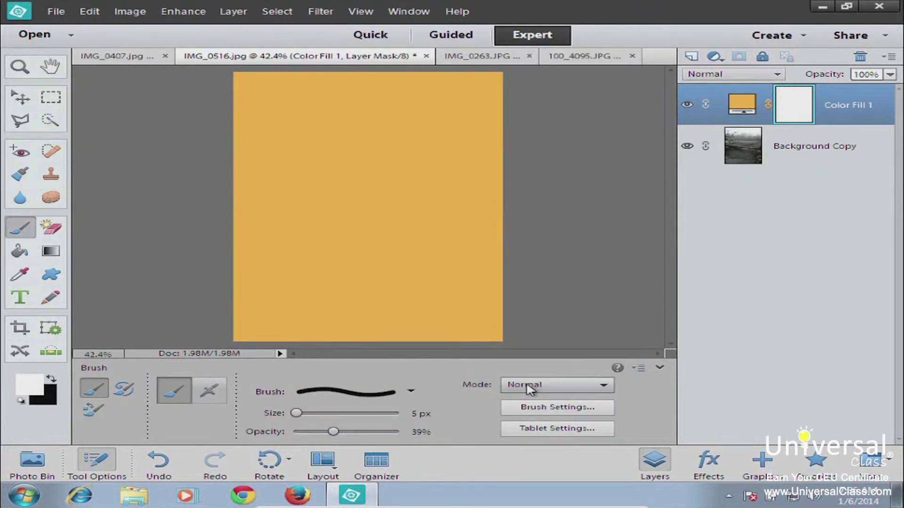
{"action": "left_click", "coordinate": [710, 78]}
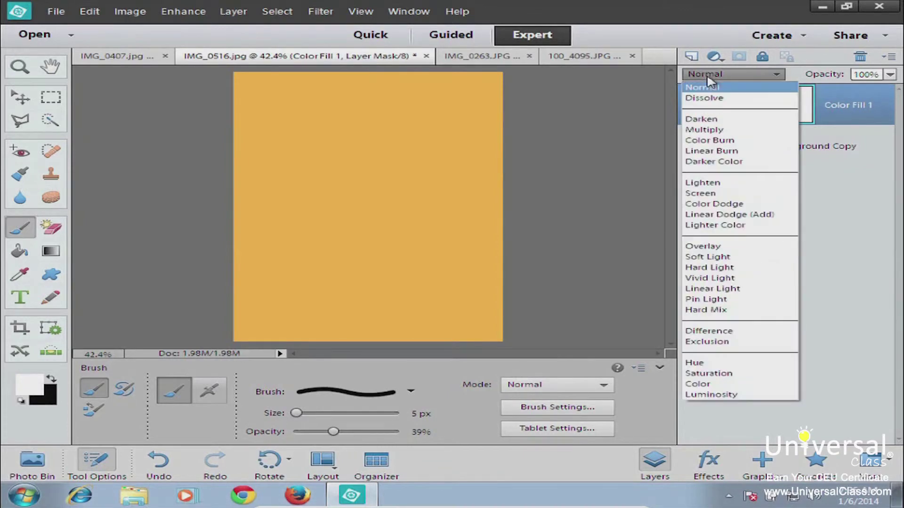
{"action": "left_click", "coordinate": [707, 194]}
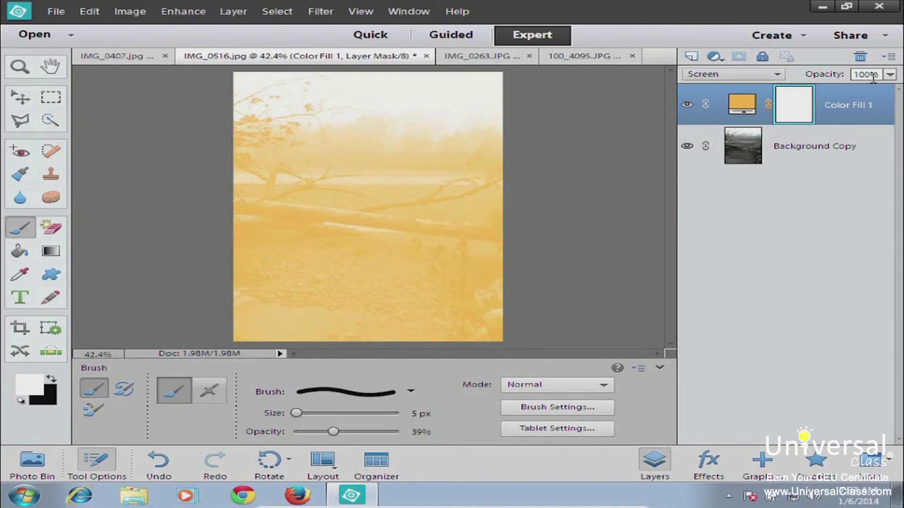
Lower the orange fill layer's opacity to 9%, and hide and restore the layer to compare its effect on the photo.
{"action": "left_click", "coordinate": [812, 160]}
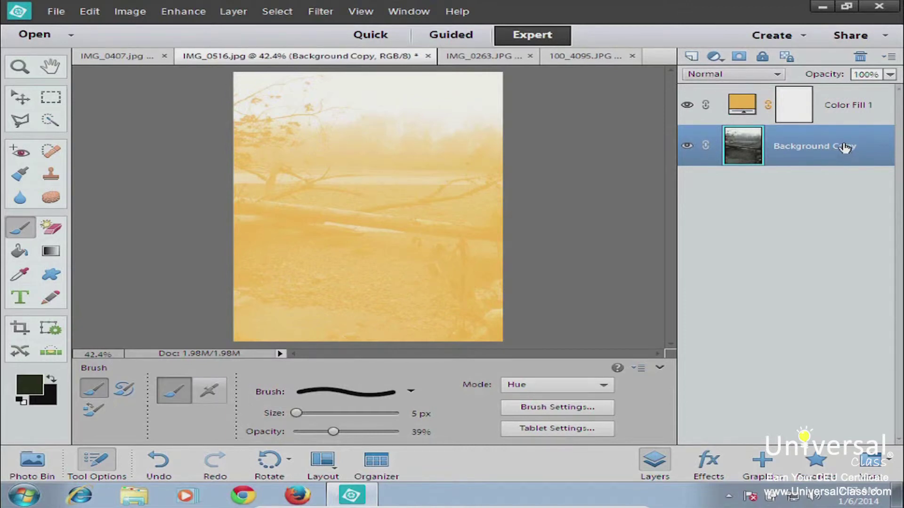
{"action": "left_click", "coordinate": [852, 107]}
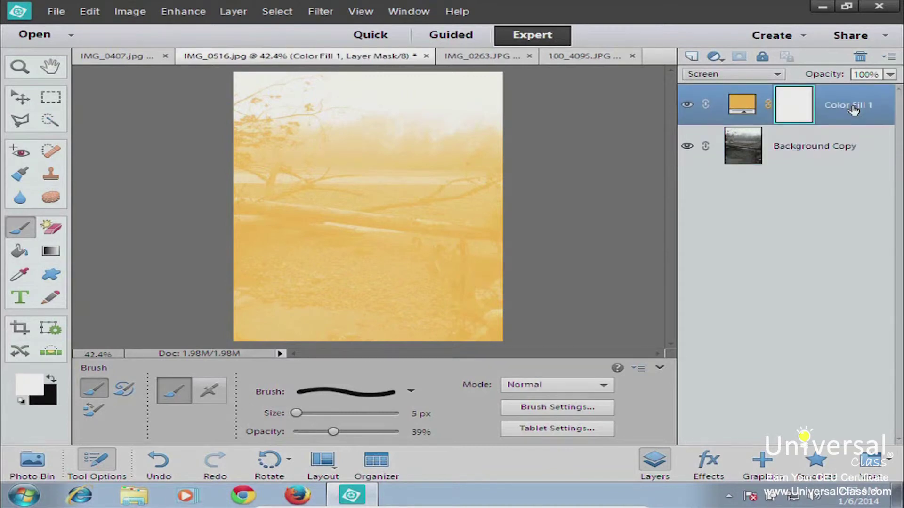
{"action": "left_click", "coordinate": [889, 74]}
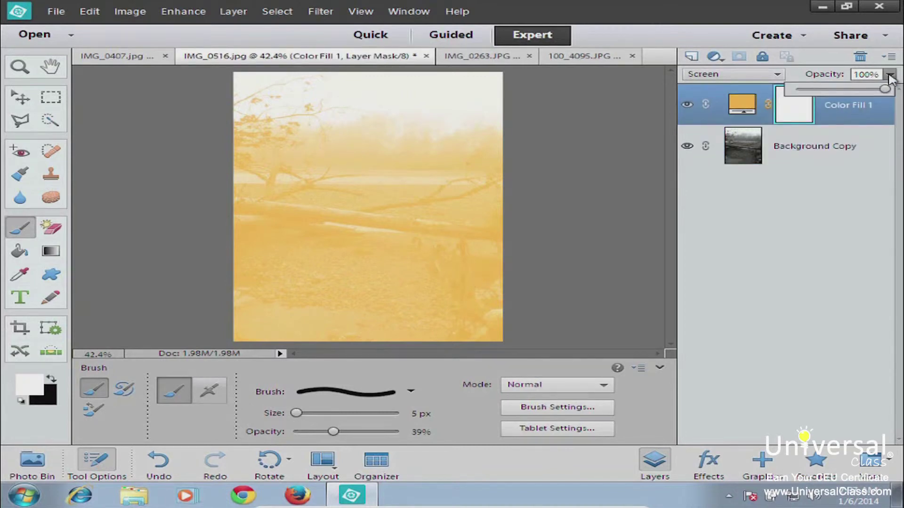
{"action": "left_click_drag", "start_coordinate": [885, 90], "coordinate": [808, 105]}
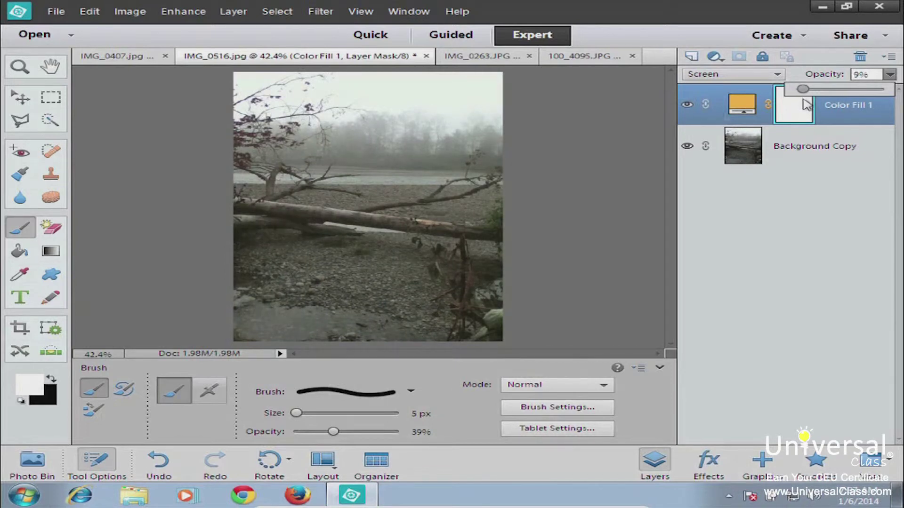
{"action": "left_click", "coordinate": [687, 108]}
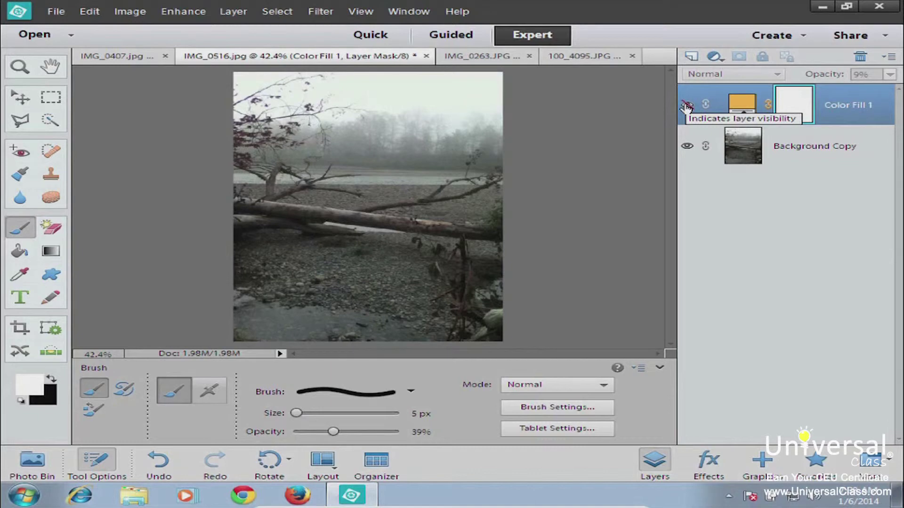
{"action": "left_click", "coordinate": [687, 108]}
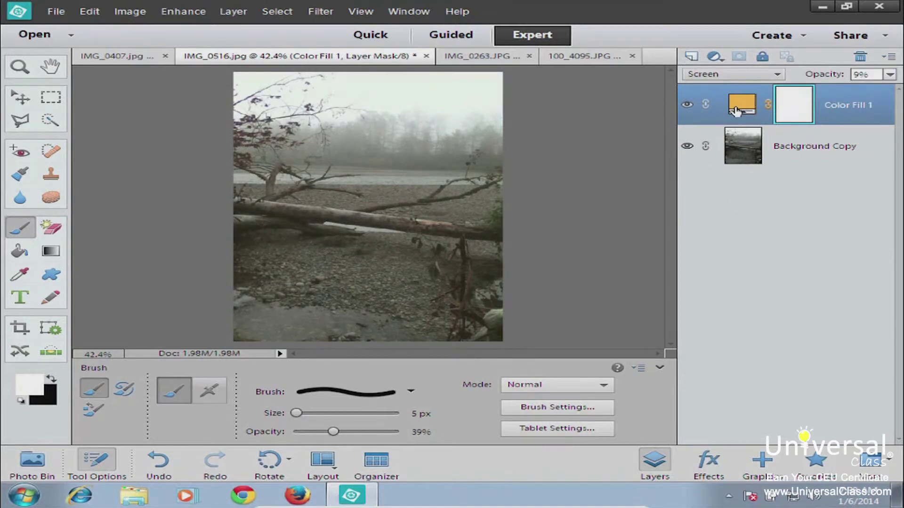
Delete the orange fill layer's mask and the fill layer itself.
{"action": "left_click", "coordinate": [860, 57]}
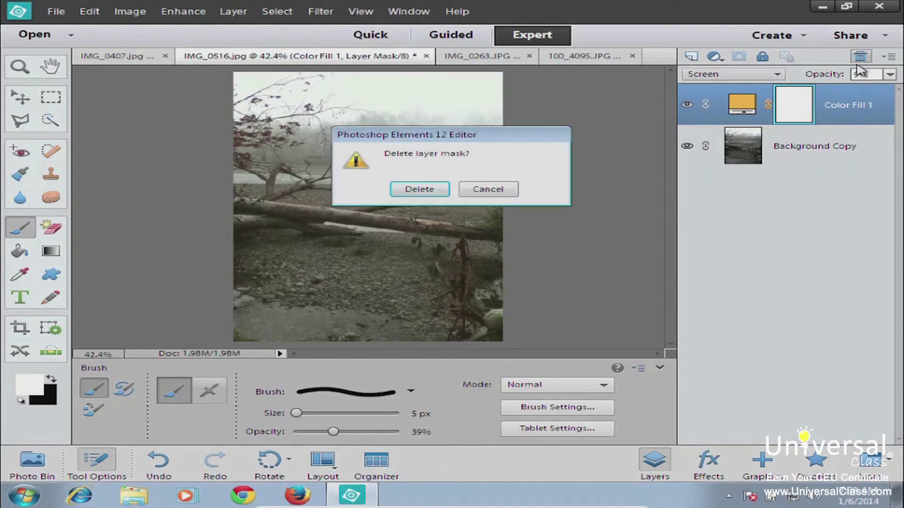
{"action": "left_click", "coordinate": [418, 189]}
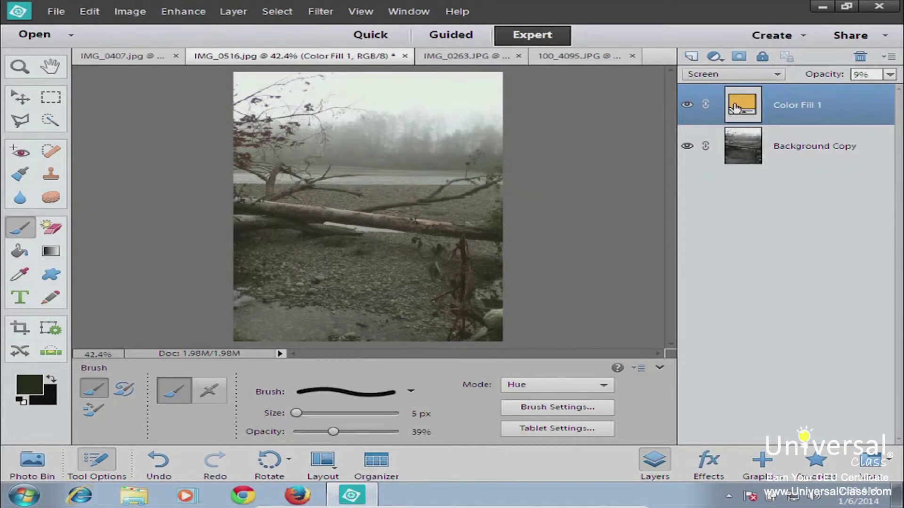
{"action": "left_click", "coordinate": [860, 57]}
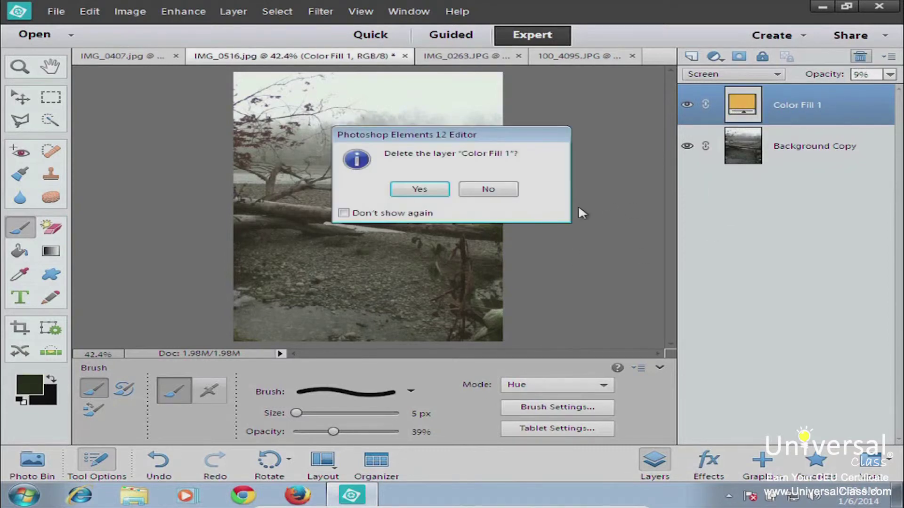
{"action": "left_click", "coordinate": [408, 188]}
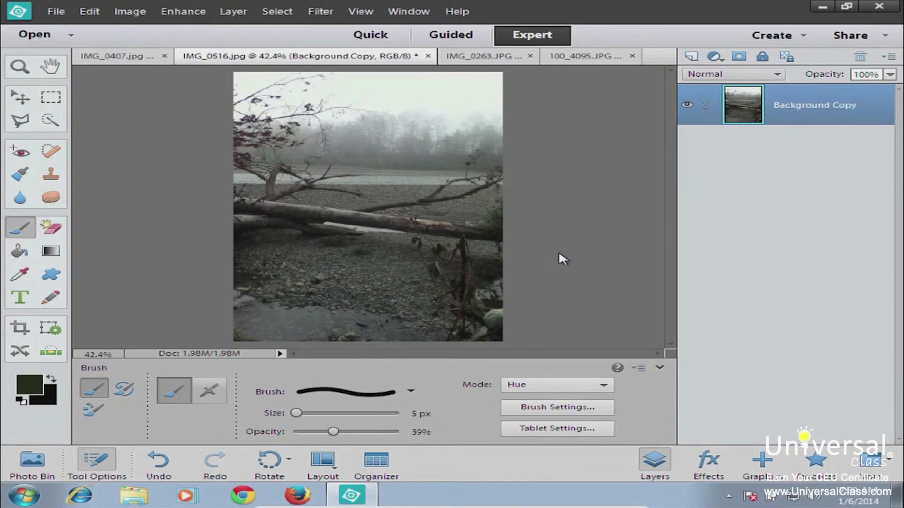
{"action": "left_click", "coordinate": [234, 13]}
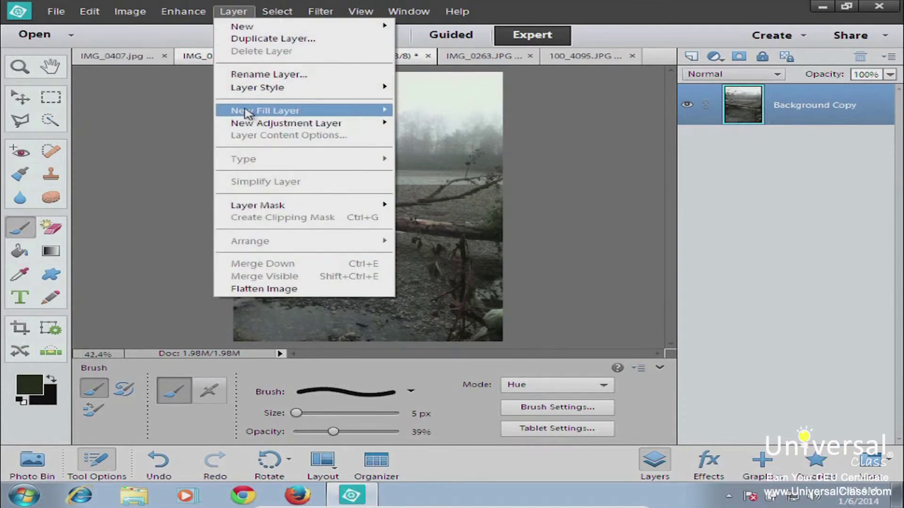
{"action": "left_click", "coordinate": [553, 255]}
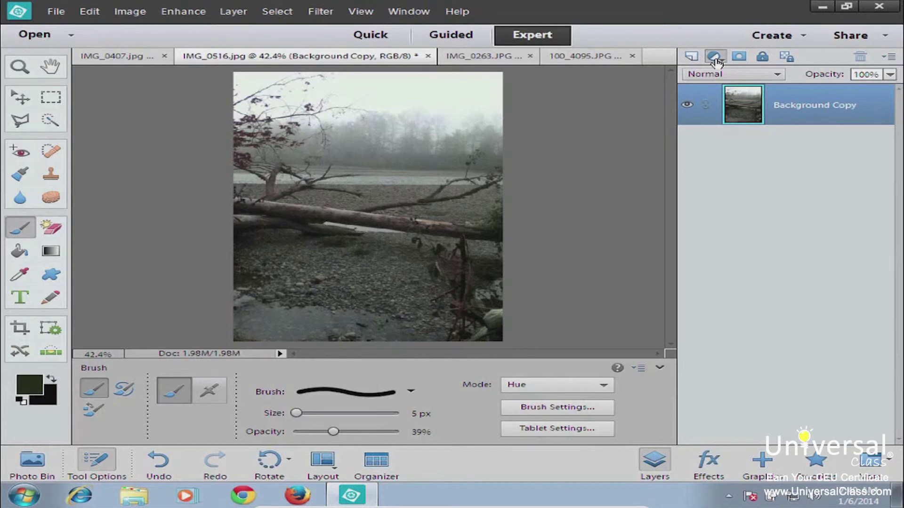
{"action": "left_click", "coordinate": [715, 59]}
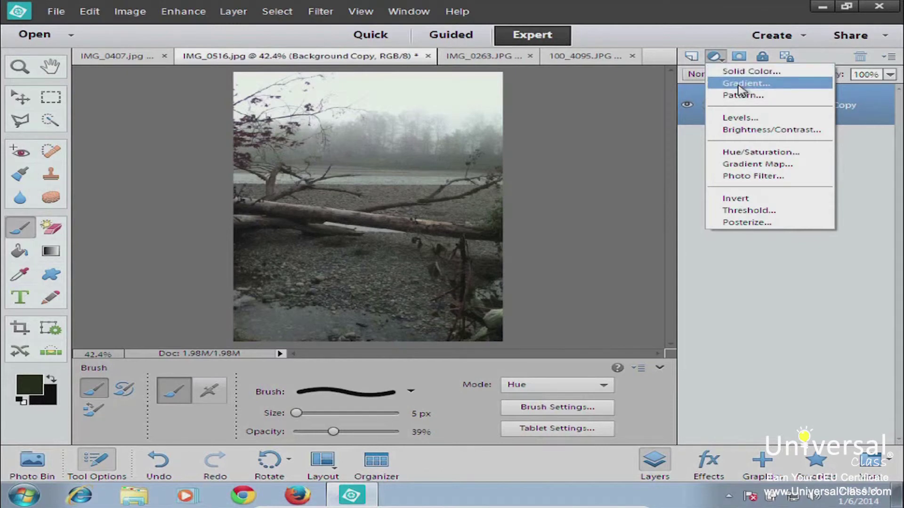
{"action": "left_click", "coordinate": [233, 12]}
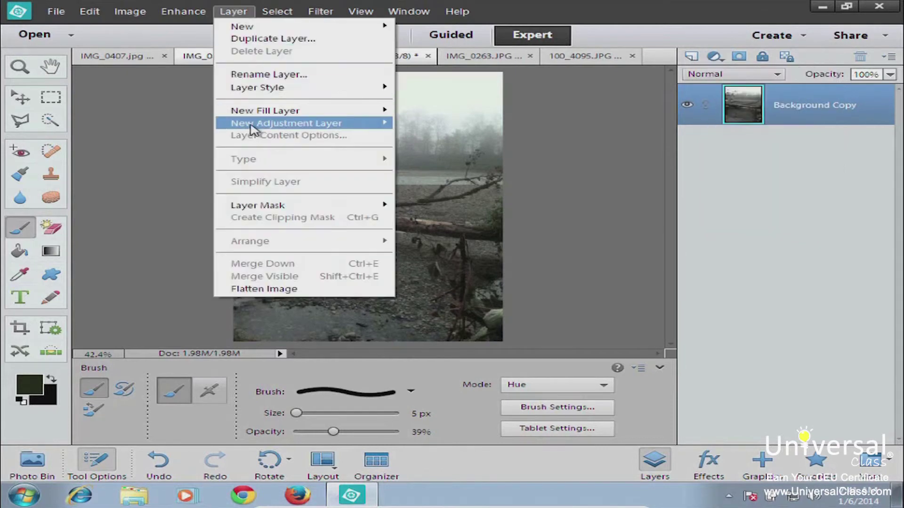
{"action": "mouse_move", "coordinate": [256, 116]}
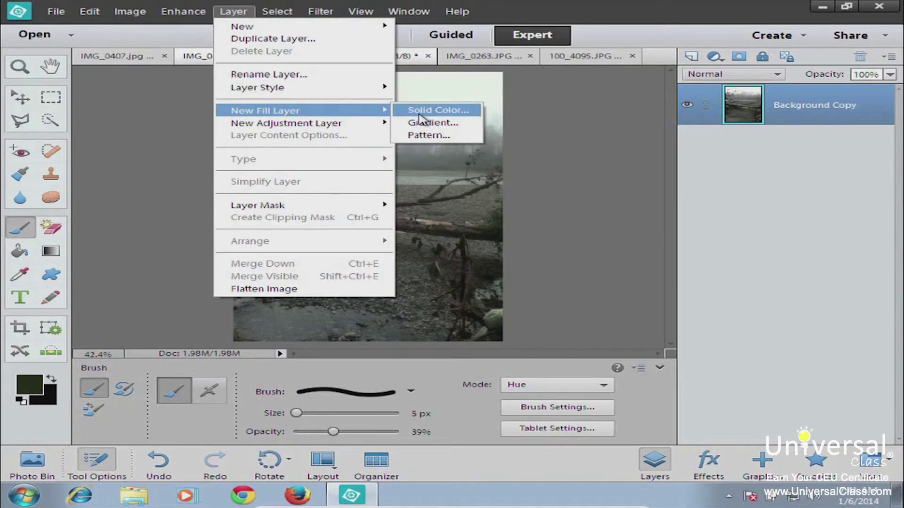
{"action": "left_click", "coordinate": [598, 129]}
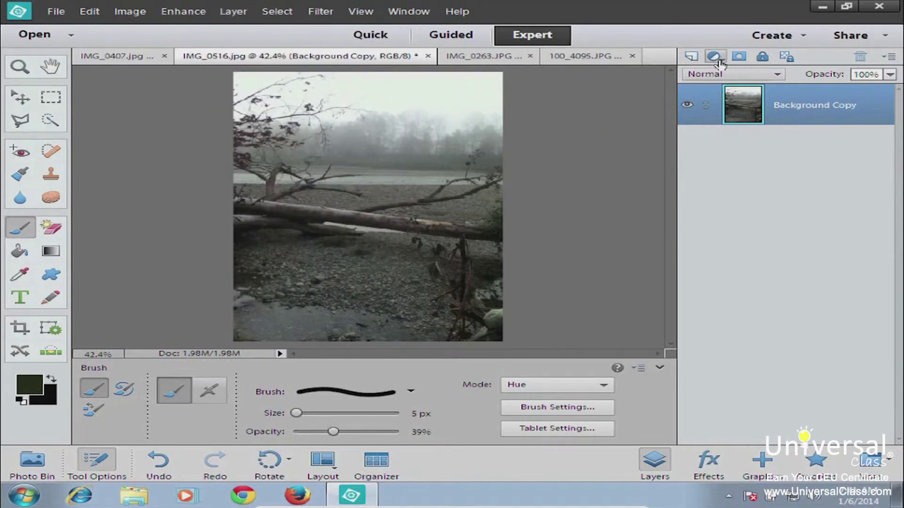
Add a Brightness/Contrast adjustment layer above the Background Copy layer with brightness 35 and contrast 5.
{"action": "left_click", "coordinate": [714, 56]}
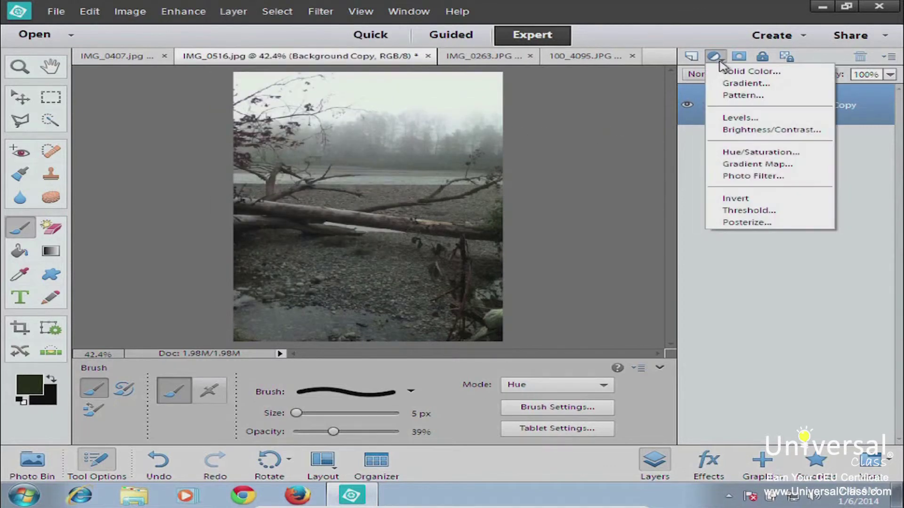
{"action": "left_click", "coordinate": [748, 131]}
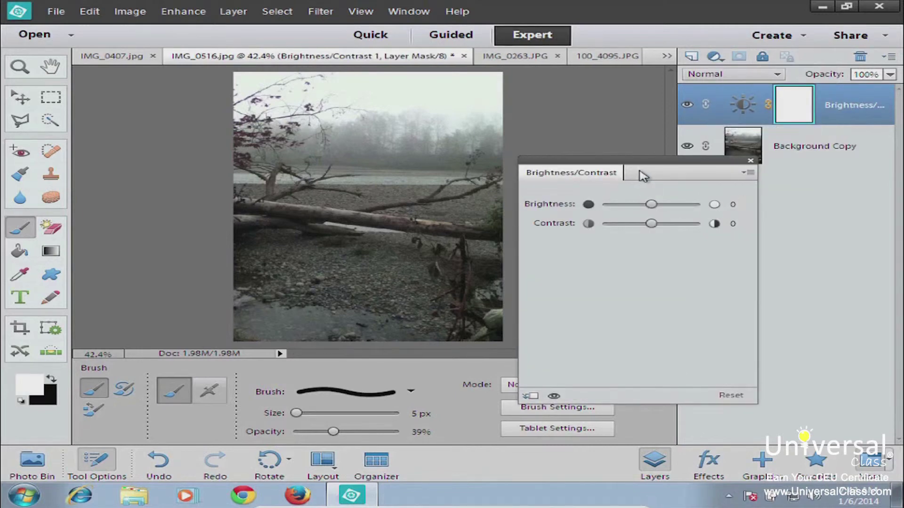
{"action": "left_click_drag", "start_coordinate": [644, 169], "coordinate": [542, 101]}
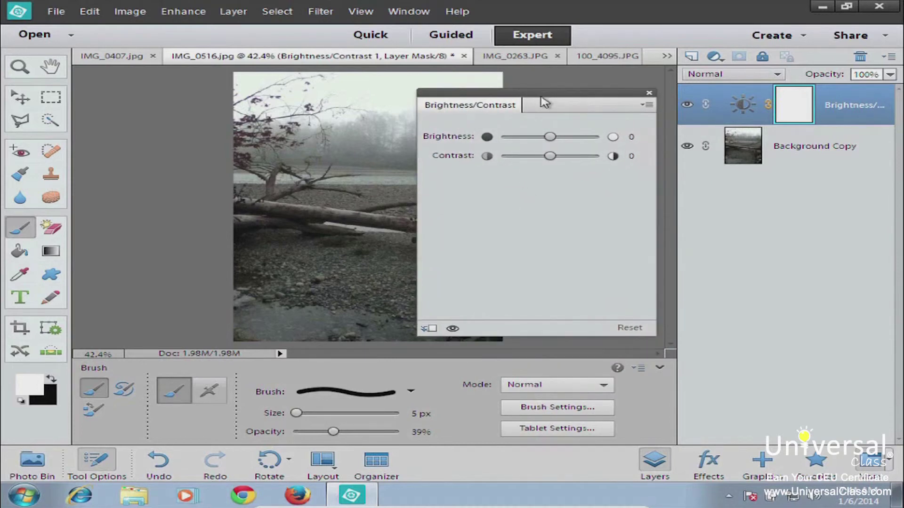
{"action": "left_click_drag", "start_coordinate": [542, 98], "coordinate": [633, 77]}
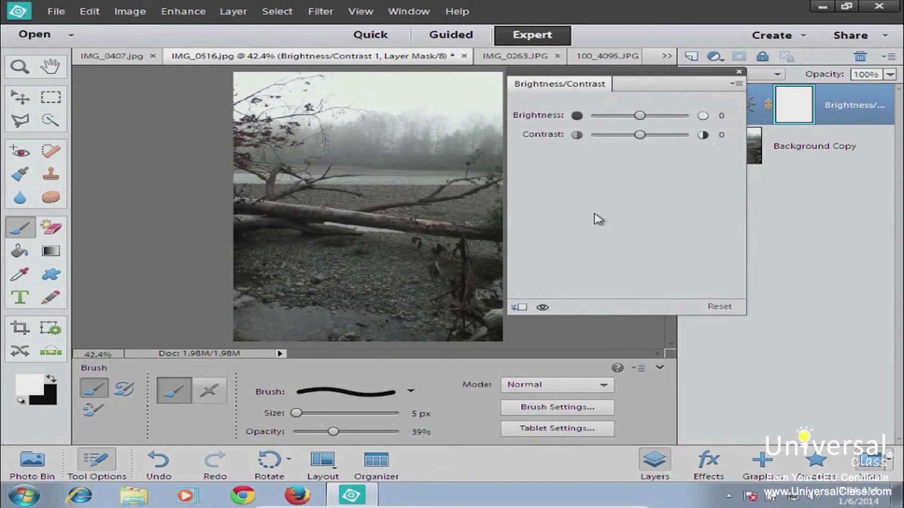
{"action": "mouse_move", "coordinate": [638, 116]}
{"action": "left_mouse_down"}
{"action": "mouse_move", "coordinate": [621, 116]}
{"action": "mouse_move", "coordinate": [657, 115]}
{"action": "mouse_move", "coordinate": [637, 115]}
{"action": "left_mouse_up"}
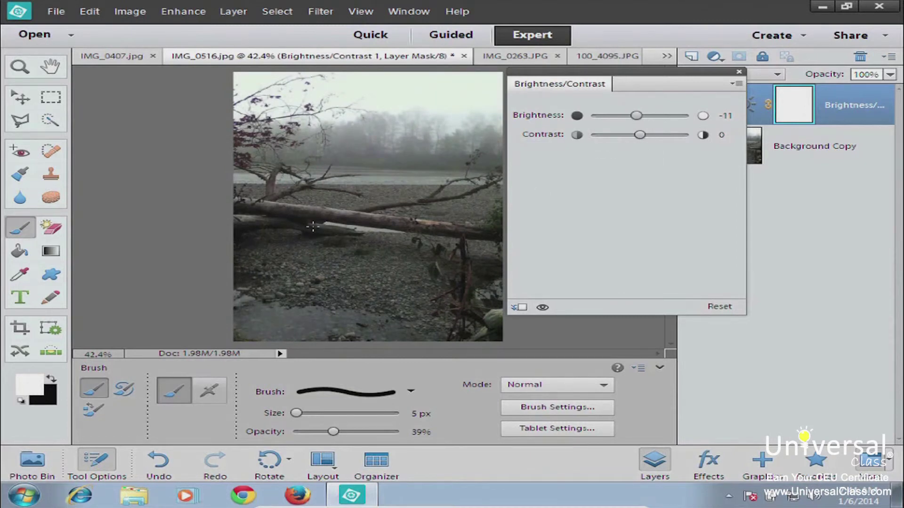
{"action": "left_click_drag", "start_coordinate": [640, 137], "coordinate": [652, 120]}
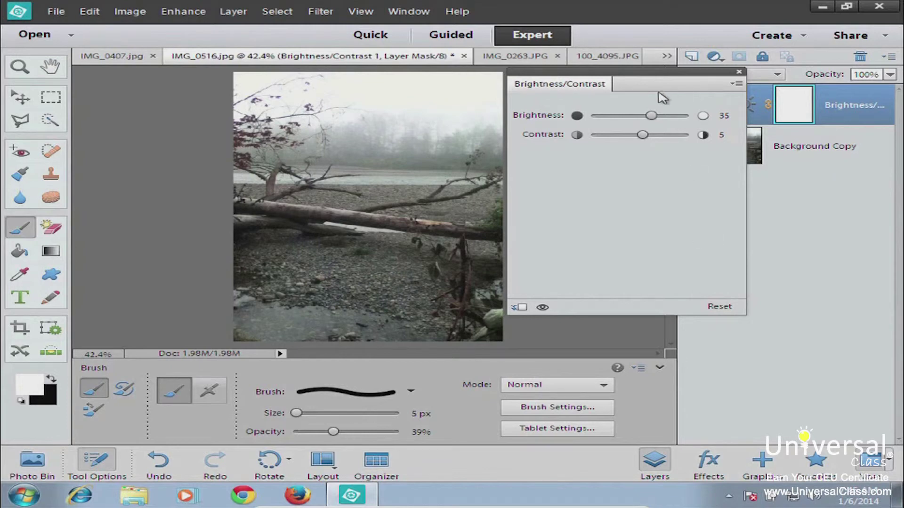
{"action": "left_click", "coordinate": [739, 75]}
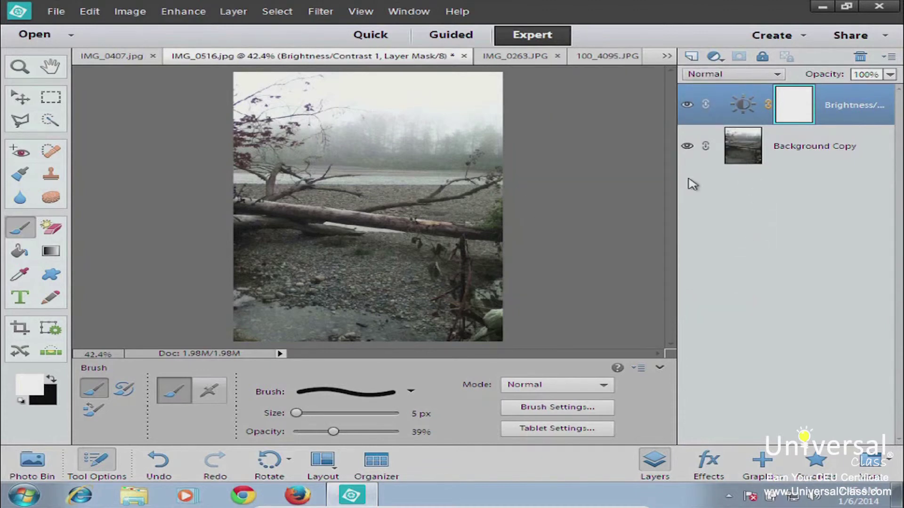
Reopen the Brightness/Contrast adjustment layer's settings, raise the brightness further and lower the contrast slightly.
{"action": "double_click", "coordinate": [740, 107]}
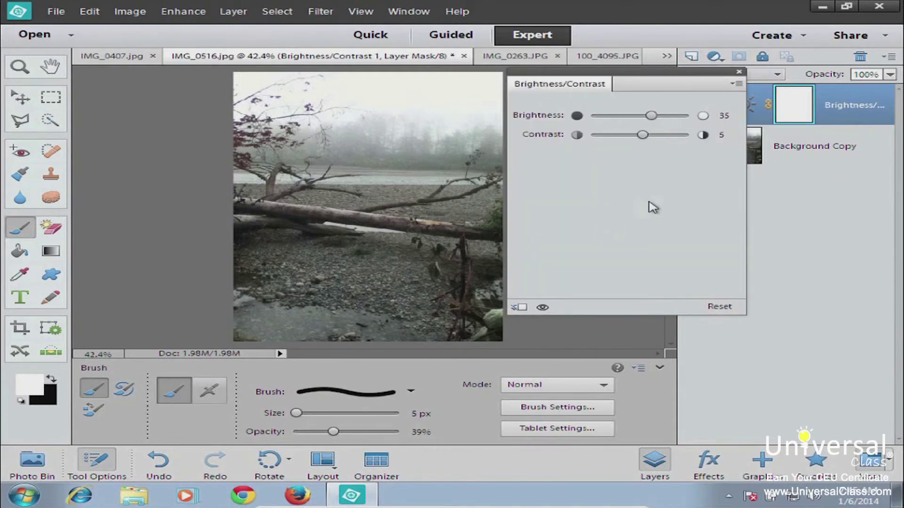
{"action": "left_click_drag", "start_coordinate": [651, 115], "coordinate": [660, 116]}
{"action": "left_click_drag", "start_coordinate": [643, 135], "coordinate": [637, 136]}
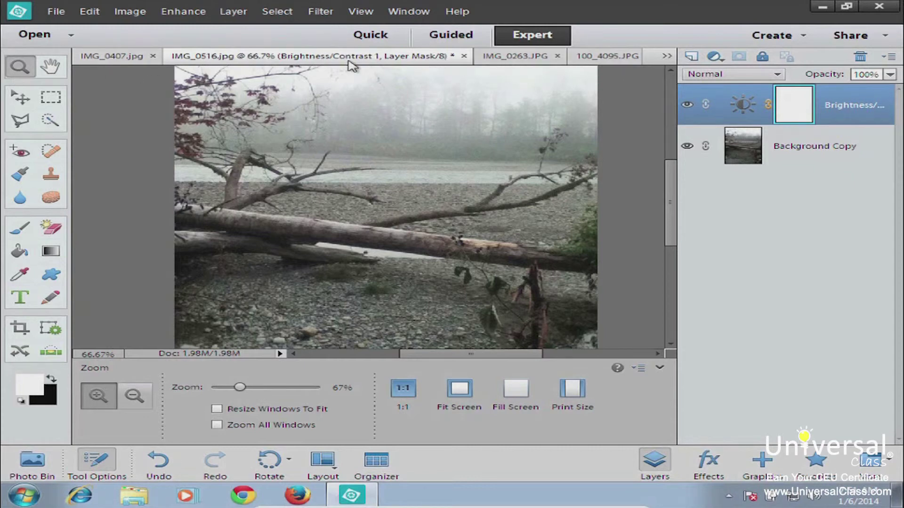
Select the whole leaf photo in IMG_0407.jpg with the Rectangular Marquee tool and copy it into IMG_0516.jpg as a new layer.
{"action": "left_click", "coordinate": [115, 63]}
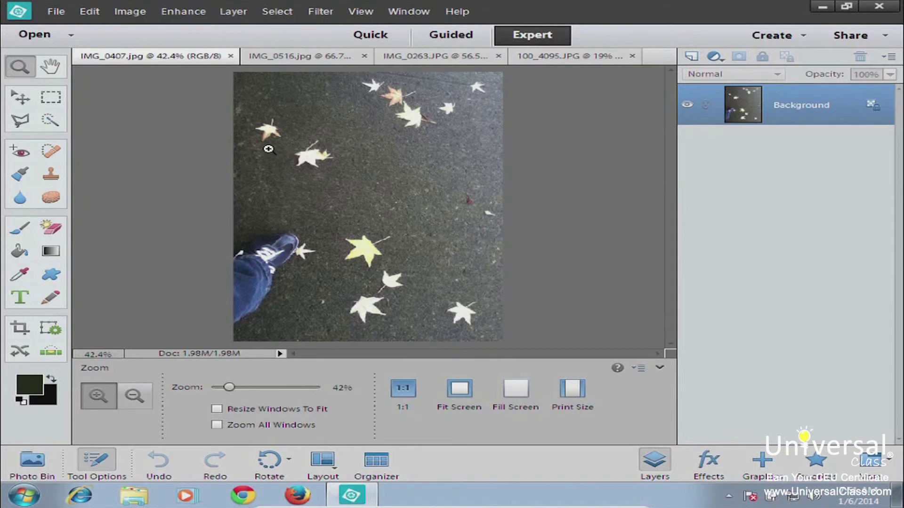
{"action": "left_click", "coordinate": [52, 101]}
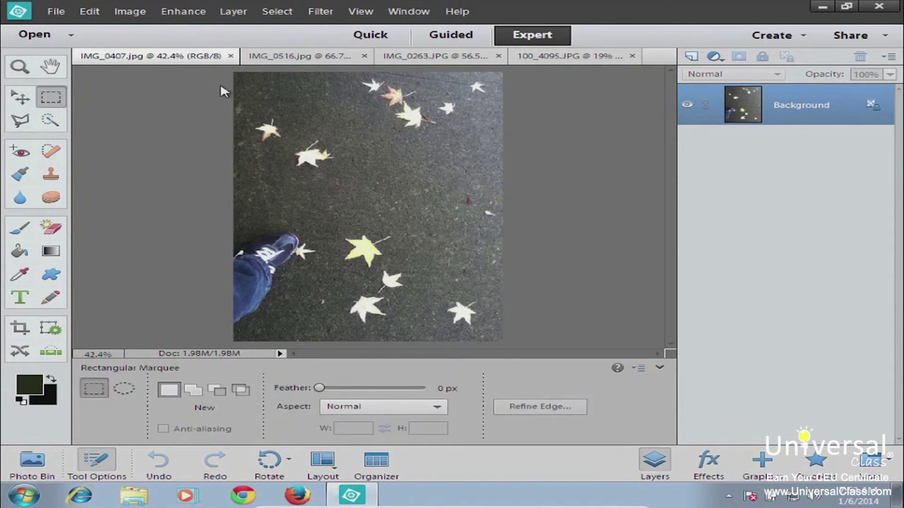
{"action": "left_click_drag", "start_coordinate": [230, 70], "coordinate": [541, 346]}
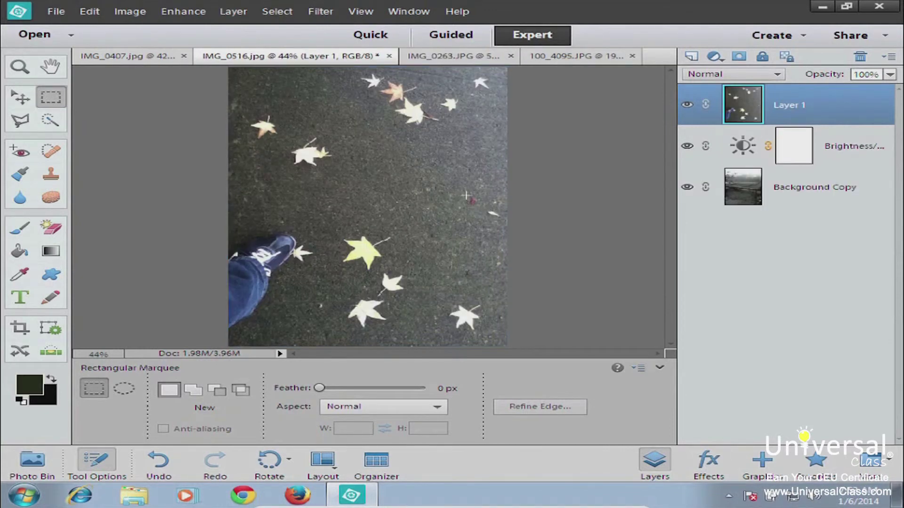
Hide and restore the pasted leaf photo layer to compare the image with and without it.
{"action": "left_click", "coordinate": [687, 106]}
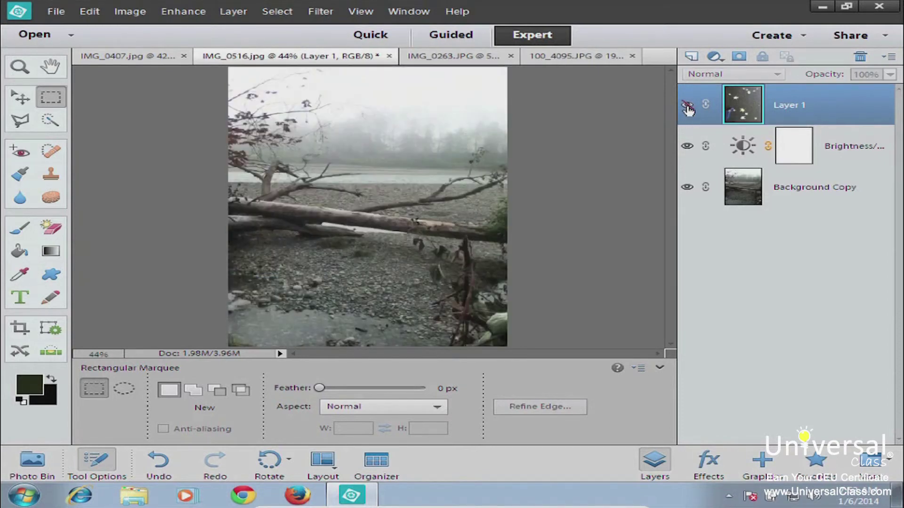
{"action": "left_click", "coordinate": [687, 105]}
{"action": "left_click", "coordinate": [688, 105]}
{"action": "left_click", "coordinate": [687, 105]}
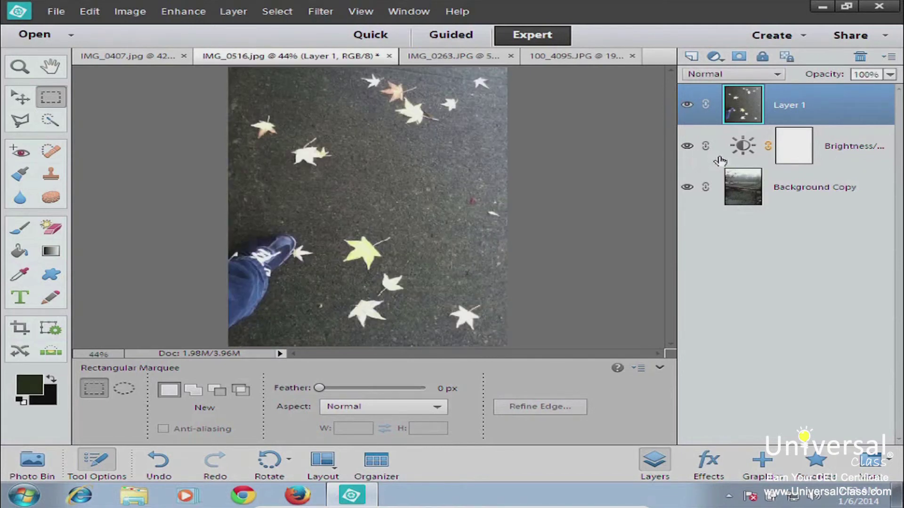
Move the Brightness/Contrast adjustment layer above the pasted leaf photo layer and rename the leaf layer Foot.
{"action": "left_click", "coordinate": [848, 151]}
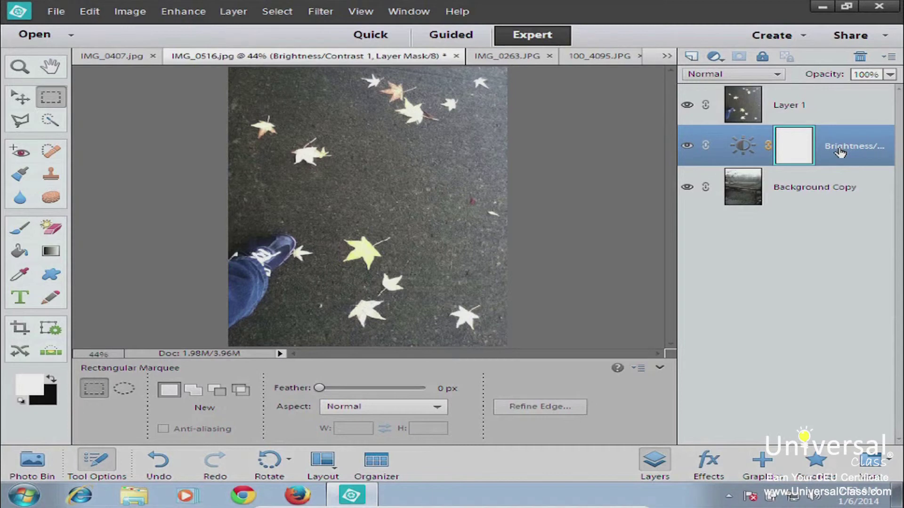
{"action": "left_click_drag", "start_coordinate": [841, 152], "coordinate": [834, 97]}
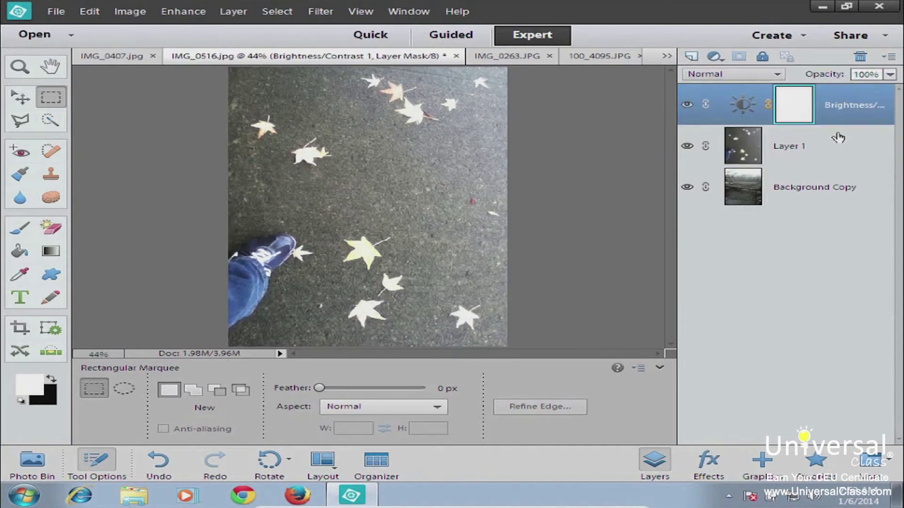
{"action": "left_click", "coordinate": [792, 156]}
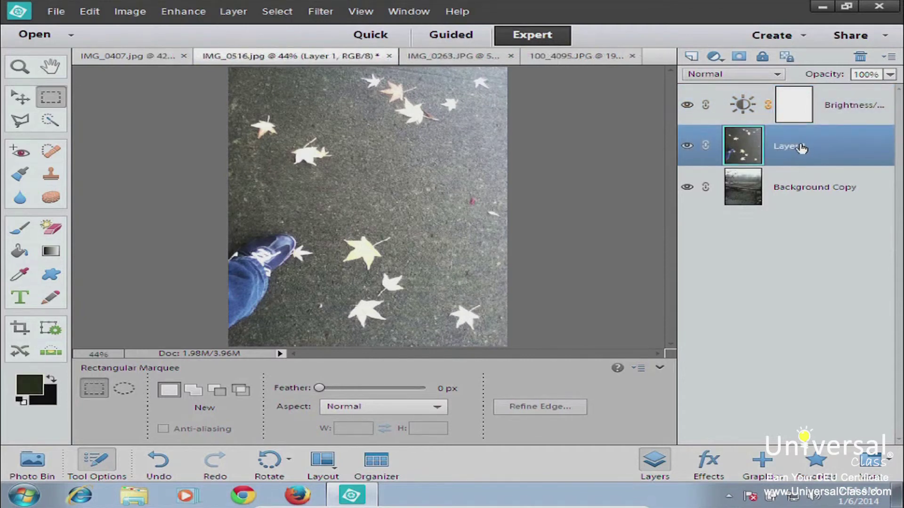
{"action": "double_click", "coordinate": [797, 146]}
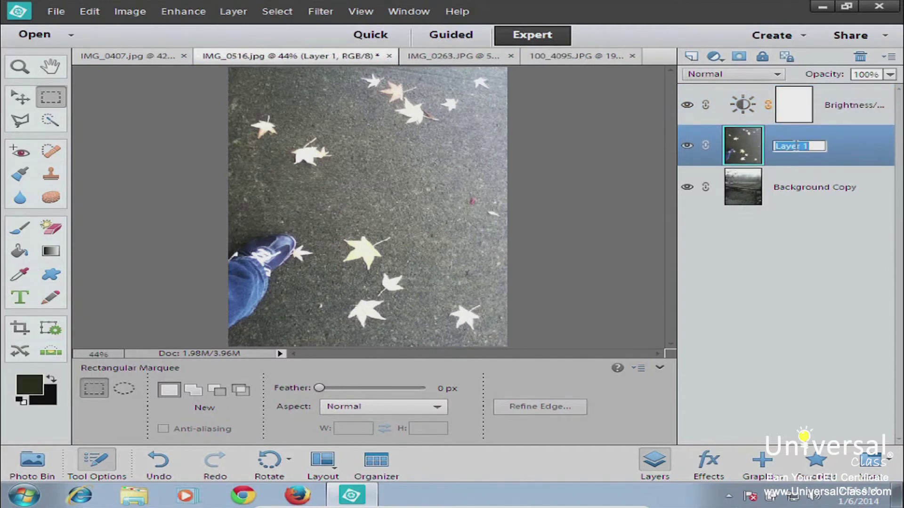
{"action": "type", "text": "Fo"}
{"action": "key", "text": "Return"}
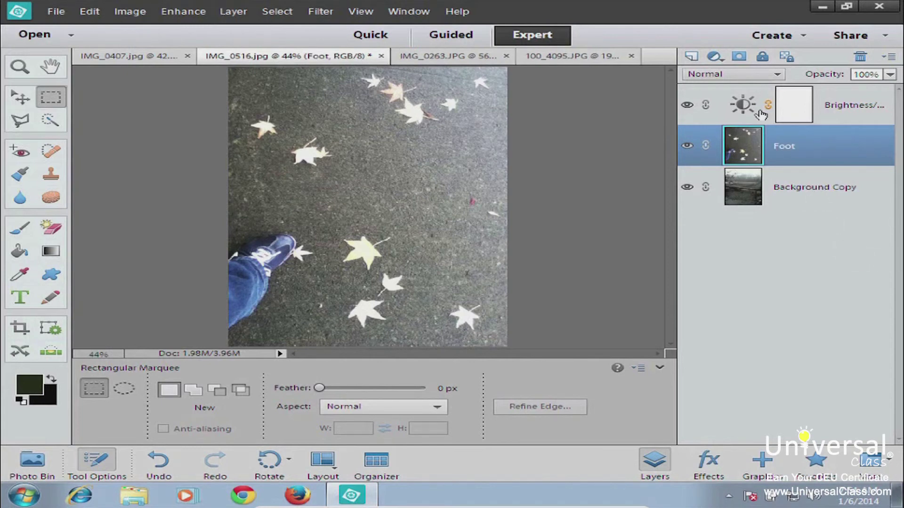
Set the Foot layer's blending mode to Overlay and its opacity to 69%.
{"action": "left_click", "coordinate": [727, 78]}
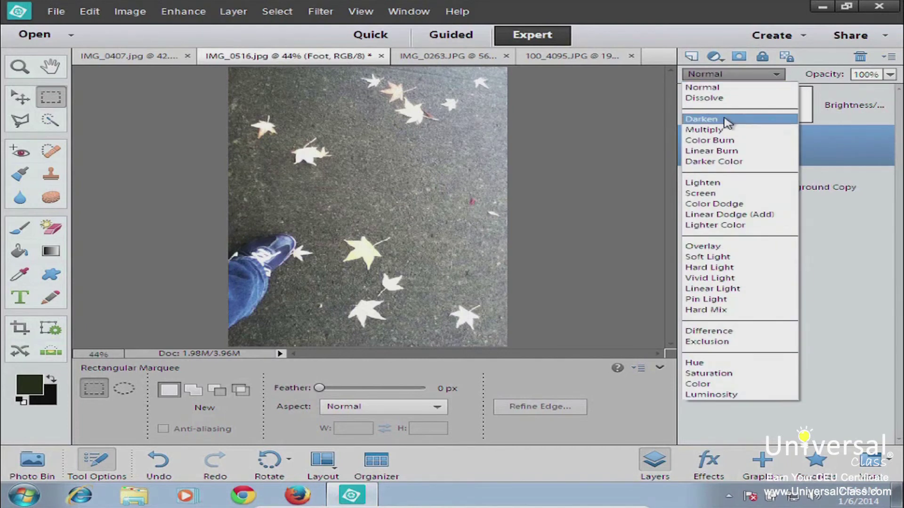
{"action": "left_click", "coordinate": [718, 247]}
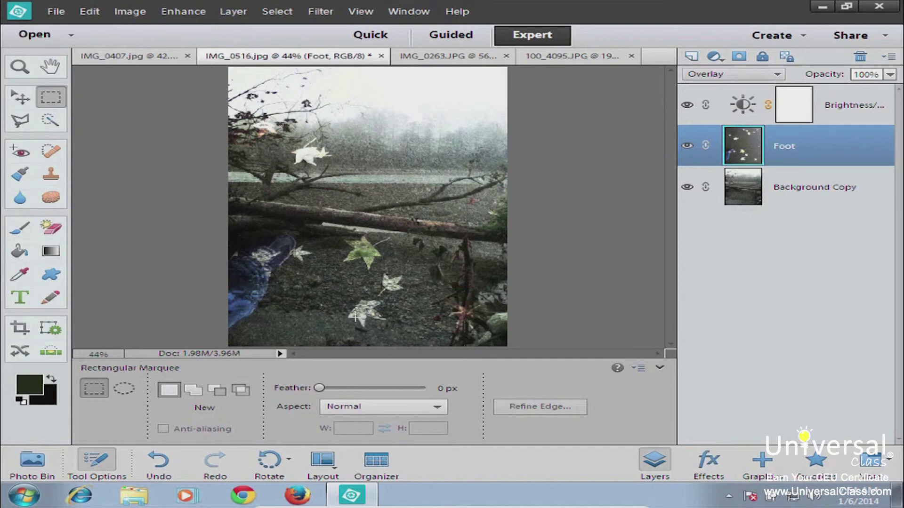
{"action": "left_click", "coordinate": [890, 75]}
{"action": "left_click_drag", "start_coordinate": [887, 90], "coordinate": [838, 89]}
{"action": "left_click", "coordinate": [601, 179]}
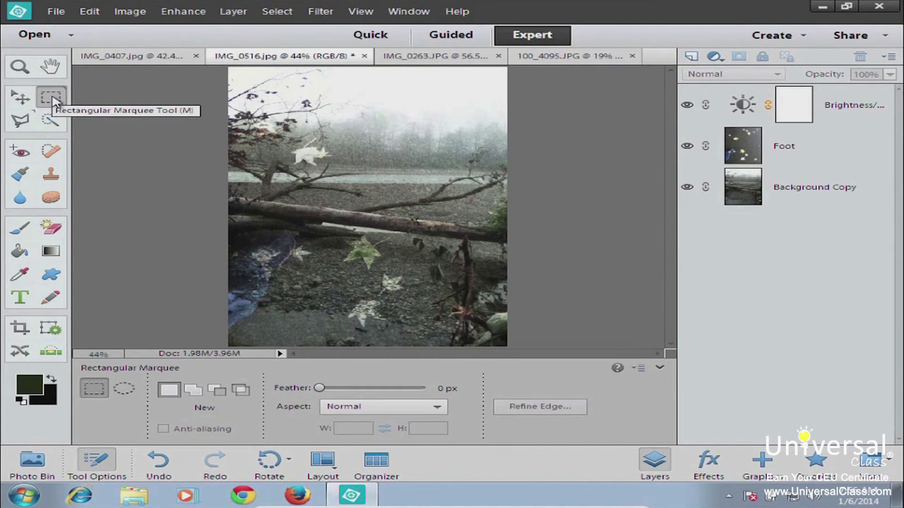
Scale the Foot layer proportionally to about 71.52% with the Move tool and rotate it about a quarter turn counterclockwise.
{"action": "left_click", "coordinate": [18, 100]}
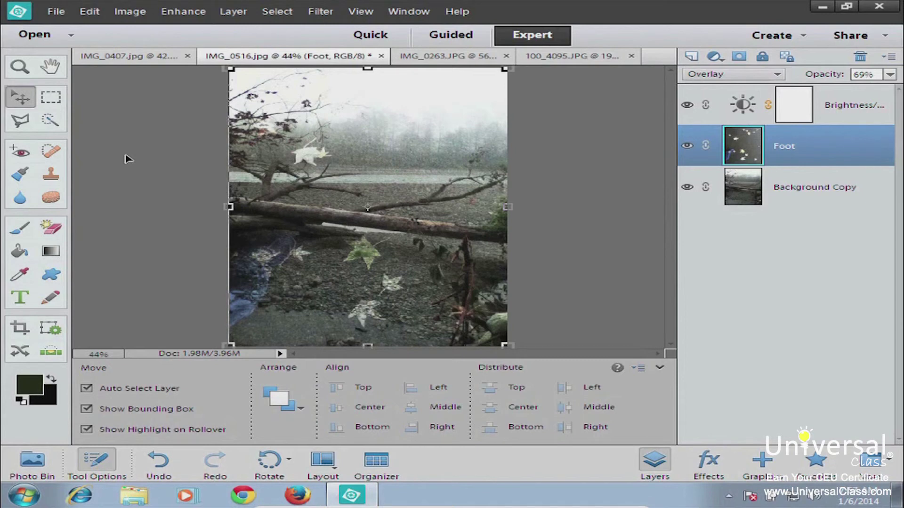
{"action": "left_click", "coordinate": [350, 214]}
{"action": "left_click_drag", "start_coordinate": [349, 214], "coordinate": [239, 121]}
{"action": "left_click_drag", "start_coordinate": [228, 68], "coordinate": [246, 182]}
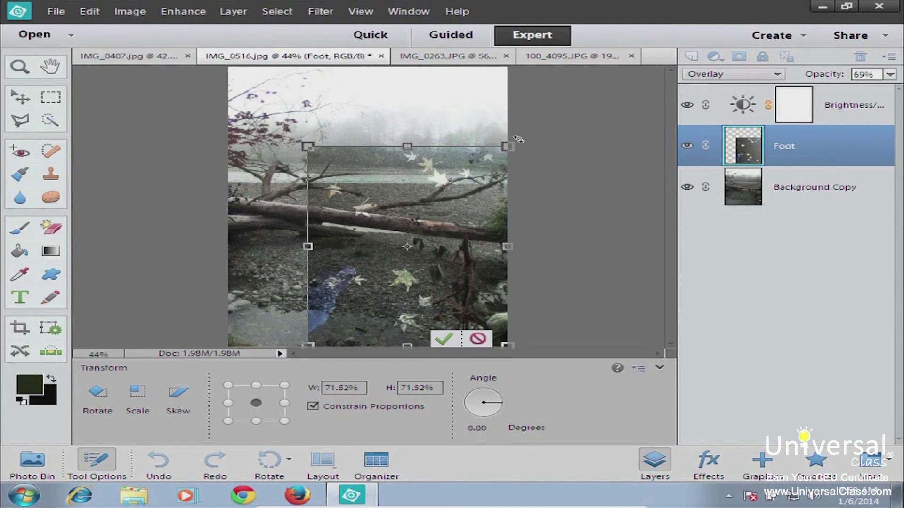
{"action": "key", "text": "Return"}
{"action": "left_click_drag", "start_coordinate": [518, 138], "coordinate": [244, 157]}
{"action": "key", "text": "Return"}
Reposition the Foot layer over the lower part of the photo and erase its surplus areas with a 69 px Eraser brush.
{"action": "left_click_drag", "start_coordinate": [438, 230], "coordinate": [395, 255]}
{"action": "key", "text": "e"}
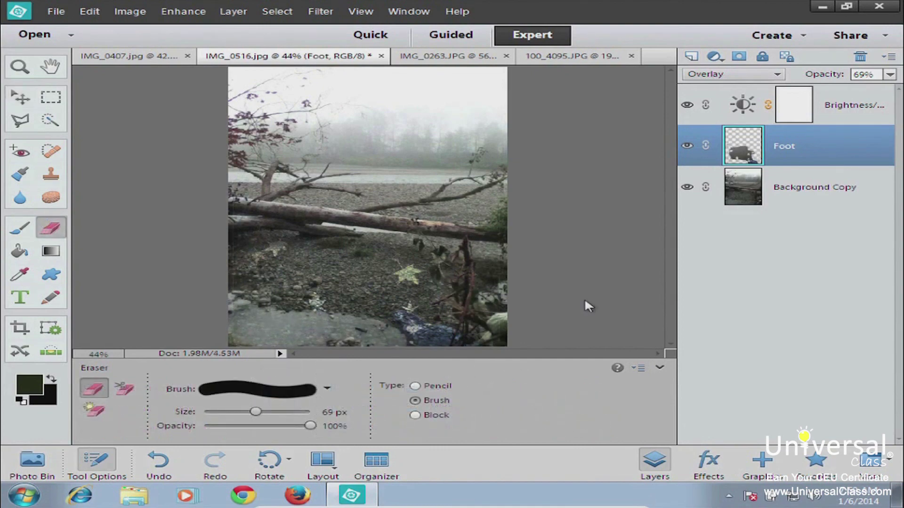